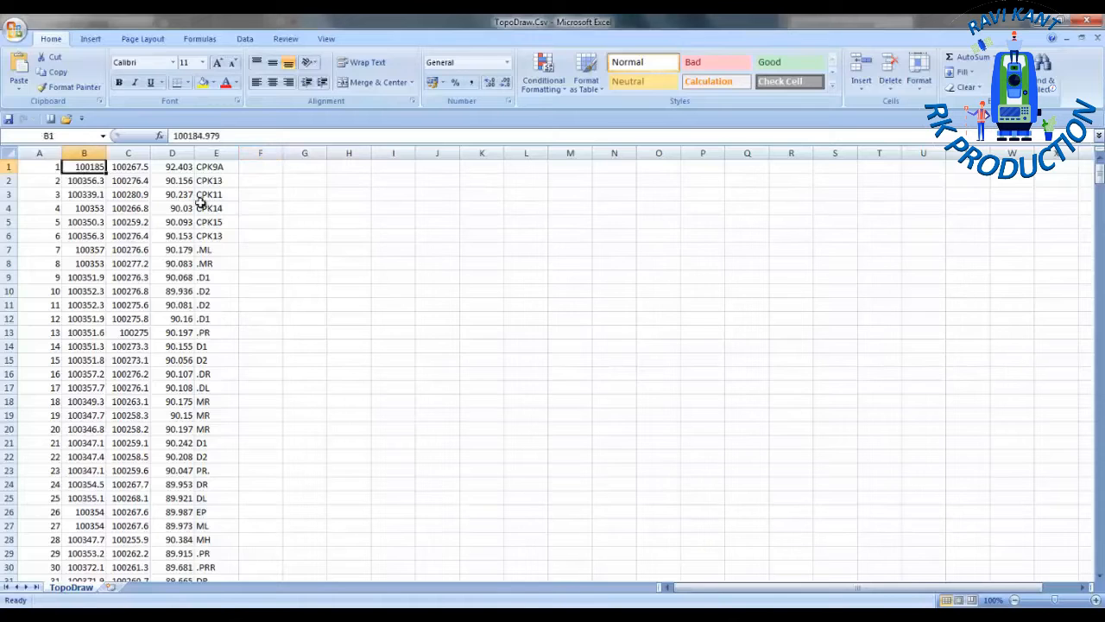
- Review the survey point rows in TopoDraw.Csv through to the last records, including the BW remark in row 574
{"action": "scroll", "coordinate": [199, 200], "scroll_direction": "down", "scroll_amount": 10}
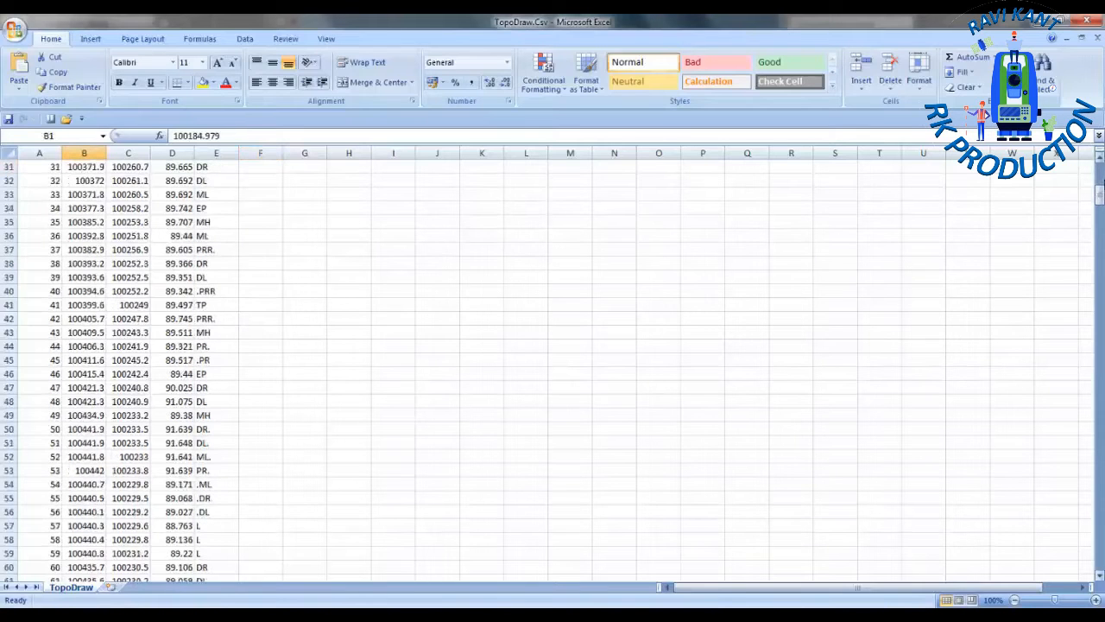
{"action": "left_click_drag", "start_coordinate": [1100, 192], "coordinate": [1058, 603]}
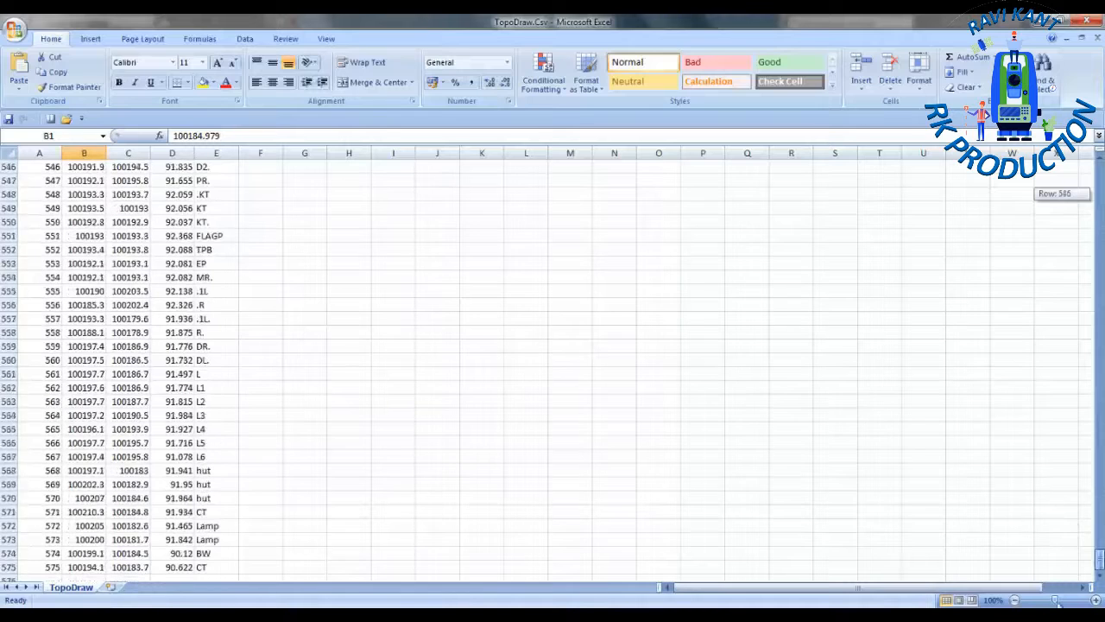
{"action": "left_click", "coordinate": [214, 553]}
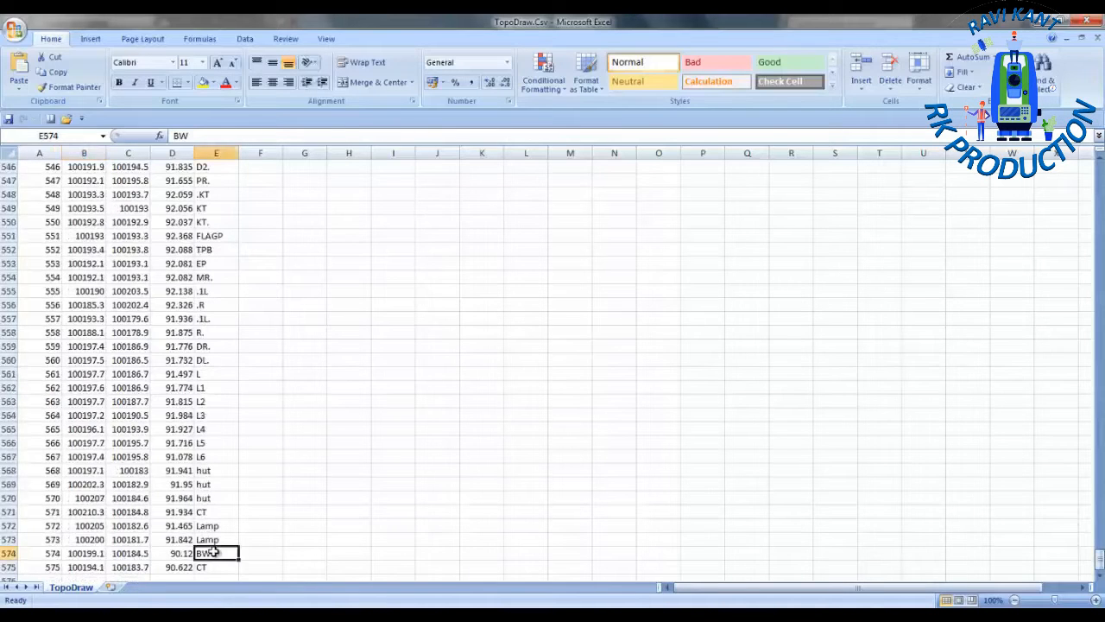
{"action": "left_click", "coordinate": [270, 552]}
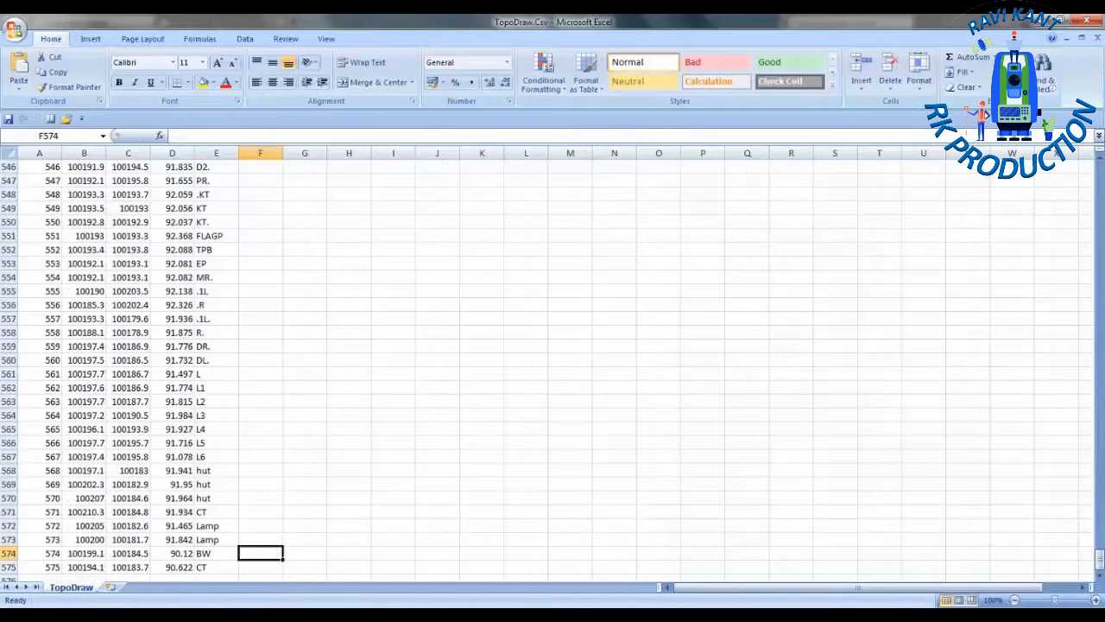
- Switch to ESurvey CADD and create a Topo Draw / Contours / Earthwork file named sample in the default data folder
{"action": "key", "text": "alt+Tab"}
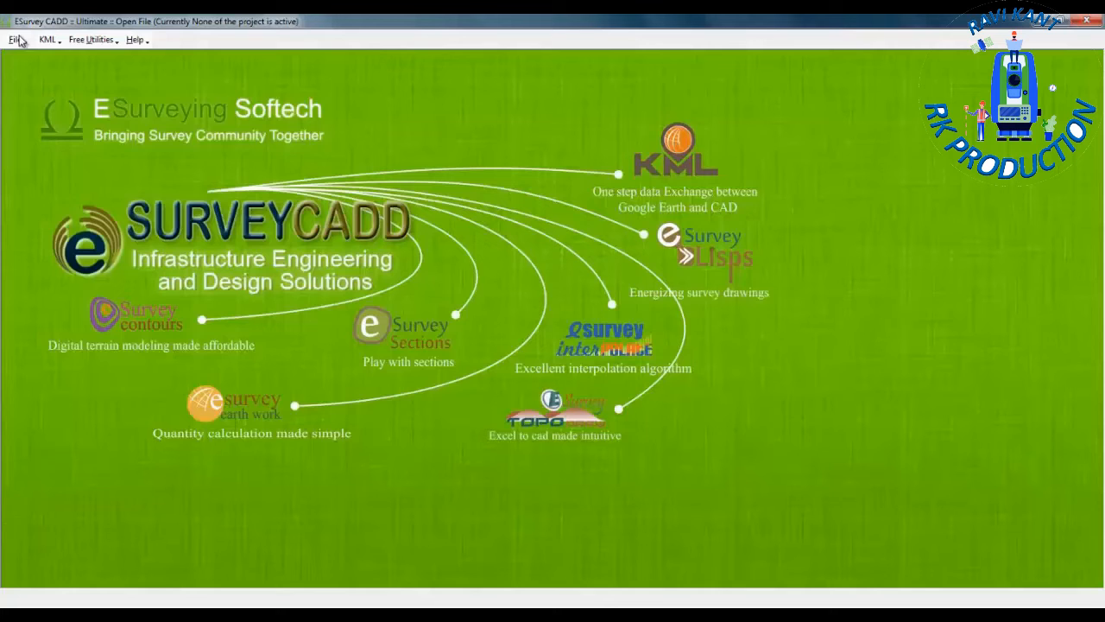
{"action": "left_click", "coordinate": [19, 42]}
{"action": "left_click", "coordinate": [39, 52]}
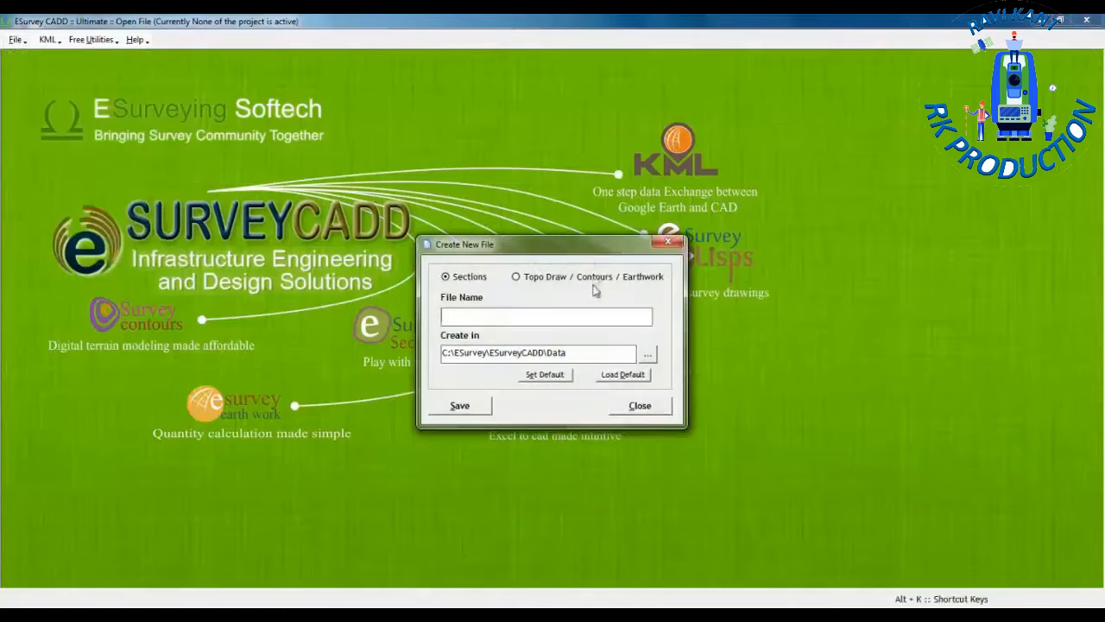
{"action": "left_click", "coordinate": [545, 278]}
{"action": "left_click", "coordinate": [495, 321]}
{"action": "left_click", "coordinate": [472, 407]}
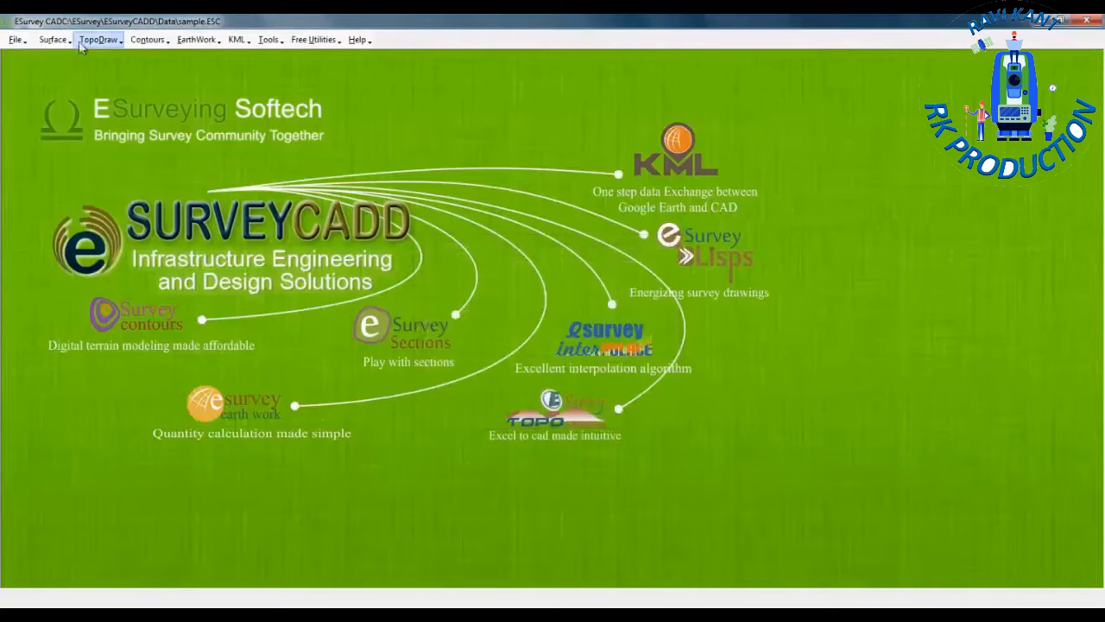
- Start a surface data import and choose TopoDraw.Csv from the C:\ESurvey\ESurveyCADD\Sample folder as the source file
{"action": "left_click", "coordinate": [53, 39]}
{"action": "left_click", "coordinate": [67, 53]}
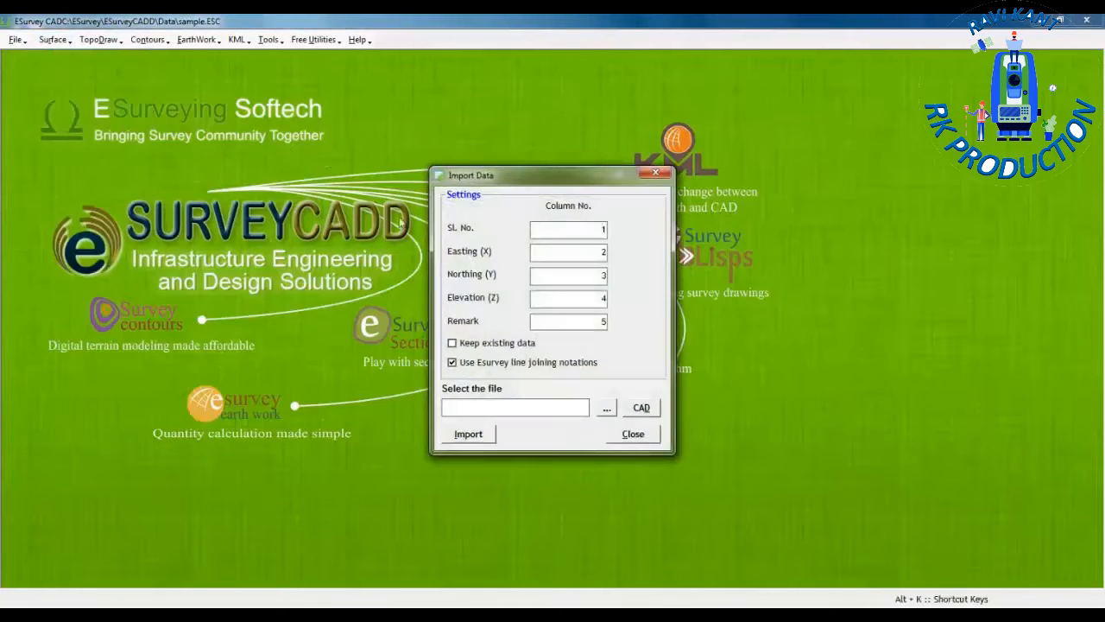
{"action": "left_click", "coordinate": [610, 414]}
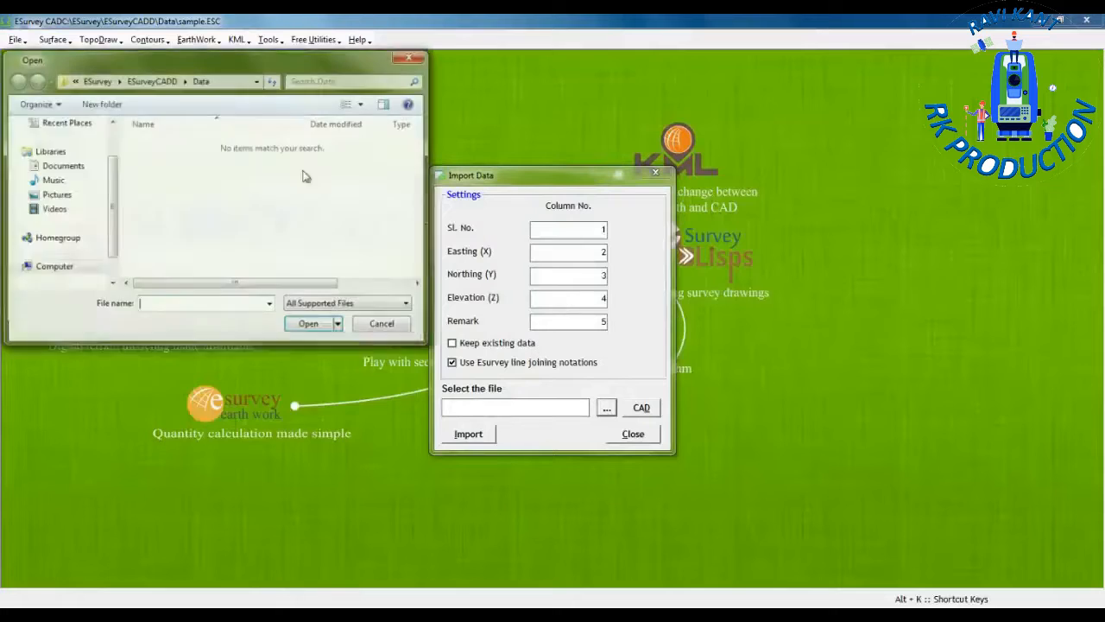
{"action": "left_click", "coordinate": [228, 81]}
{"action": "type", "text": "C:\\ESurvey\\ESurveyCADD\\Sample"}
{"action": "key", "text": "Return"}
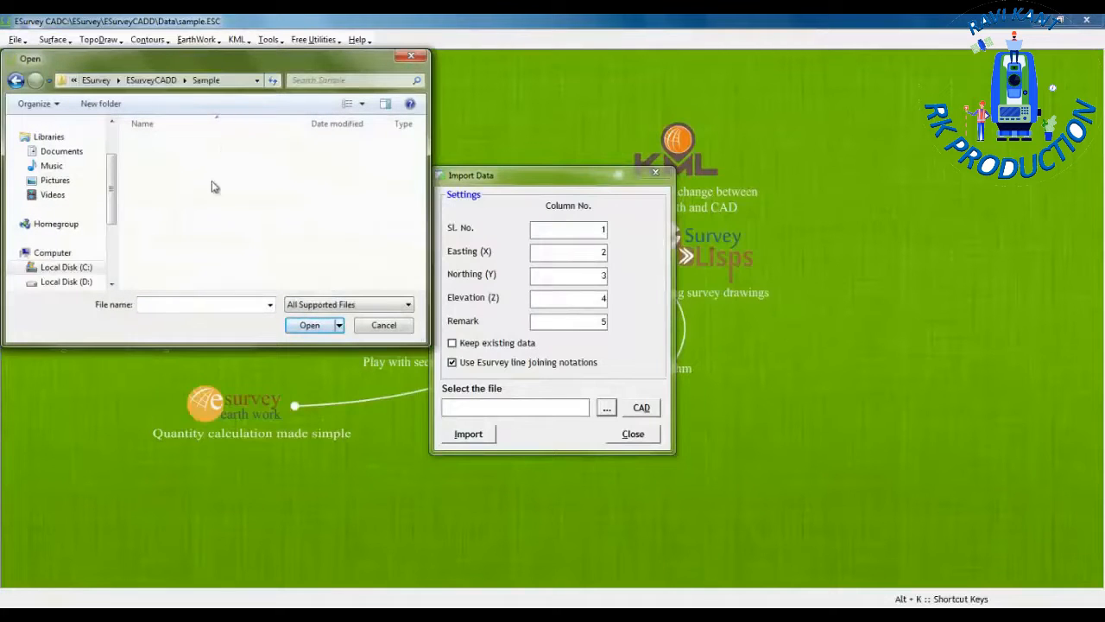
{"action": "left_click", "coordinate": [186, 204]}
{"action": "scroll", "coordinate": [198, 233], "scroll_direction": "down", "scroll_amount": 2}
{"action": "scroll", "coordinate": [198, 239], "scroll_direction": "down", "scroll_amount": 1}
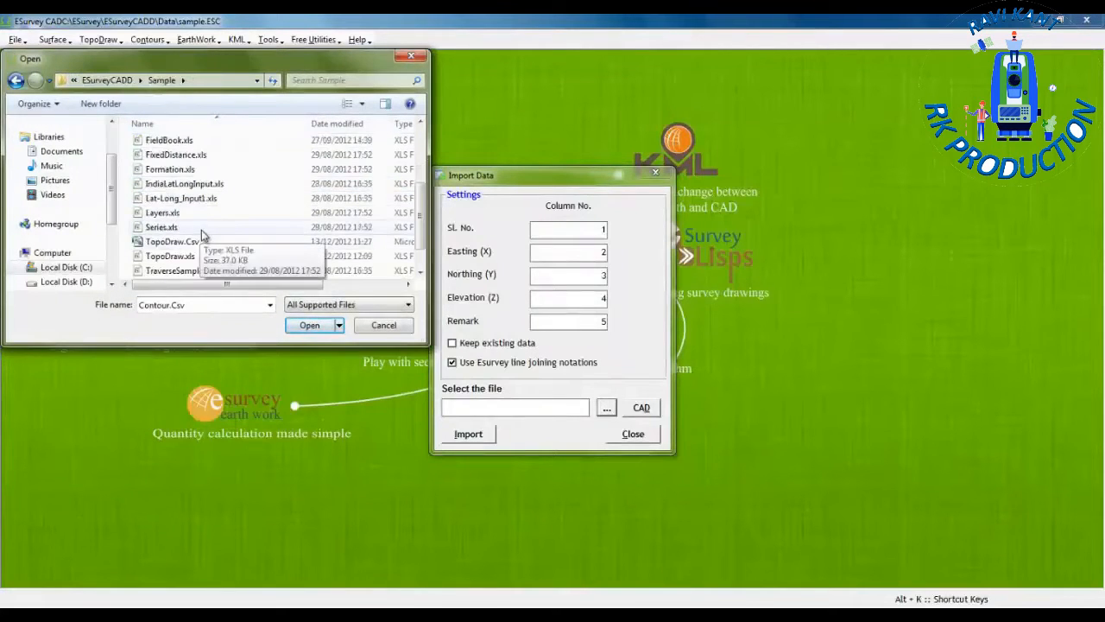
{"action": "left_click", "coordinate": [200, 242]}
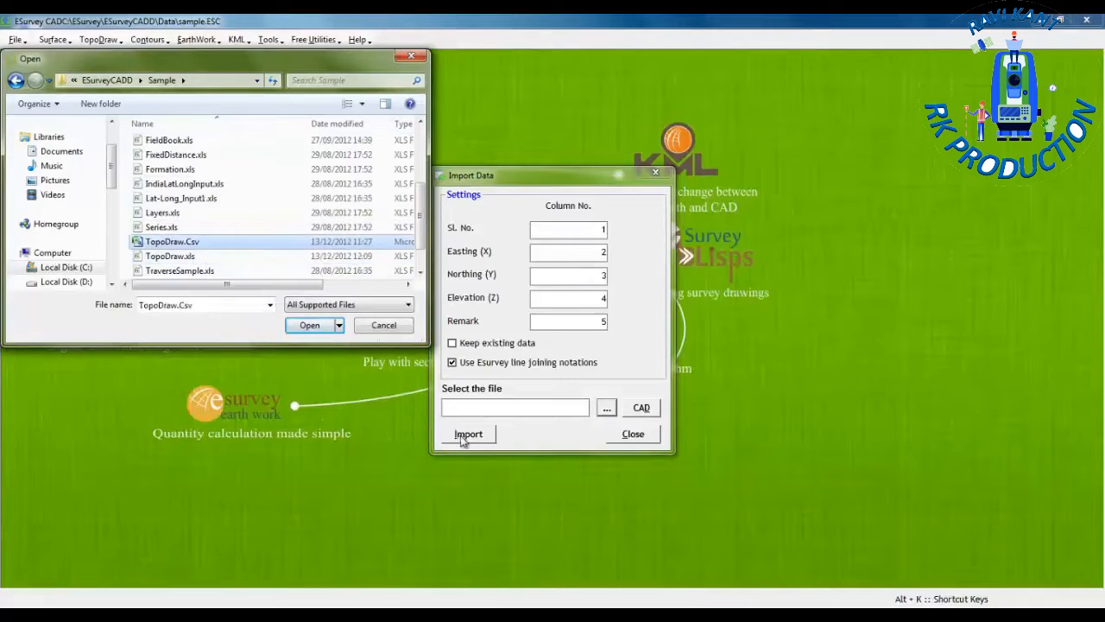
{"action": "left_click", "coordinate": [317, 327]}
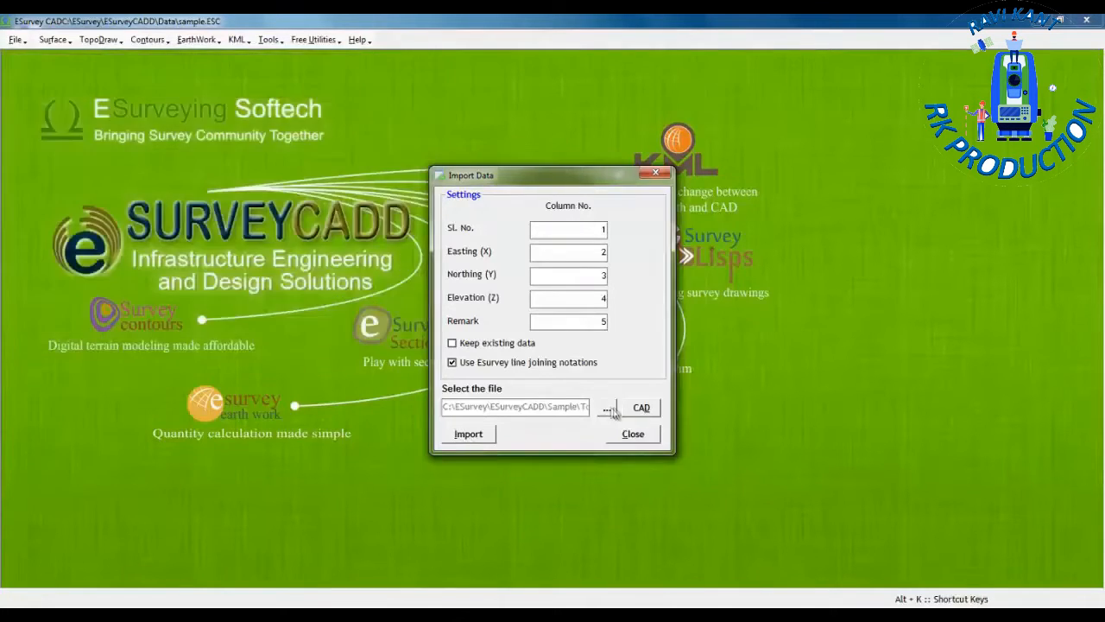
- Import the survey points with columns 1 to 5 as serial number, easting, northing, elevation and remark, and close the import
{"action": "left_click", "coordinate": [588, 252]}
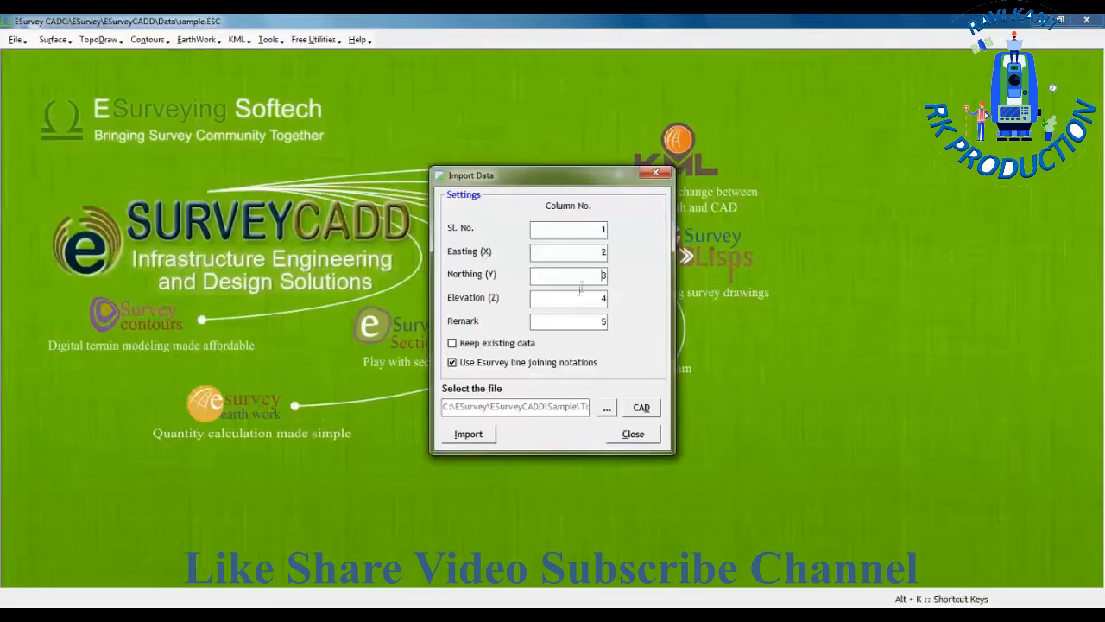
{"action": "left_click", "coordinate": [481, 433]}
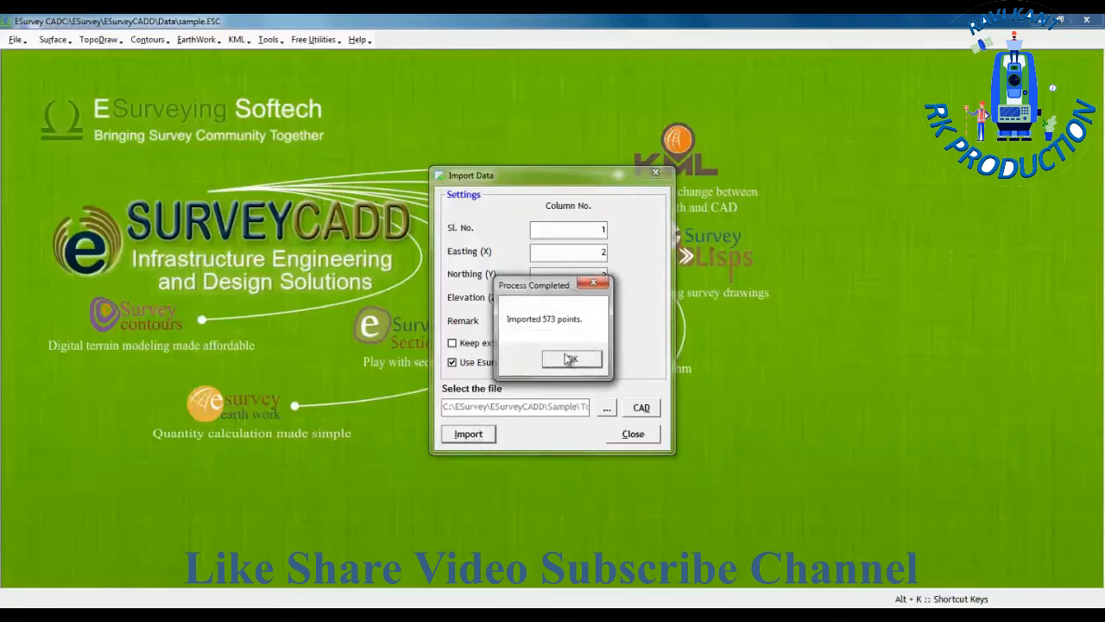
{"action": "left_click", "coordinate": [570, 359]}
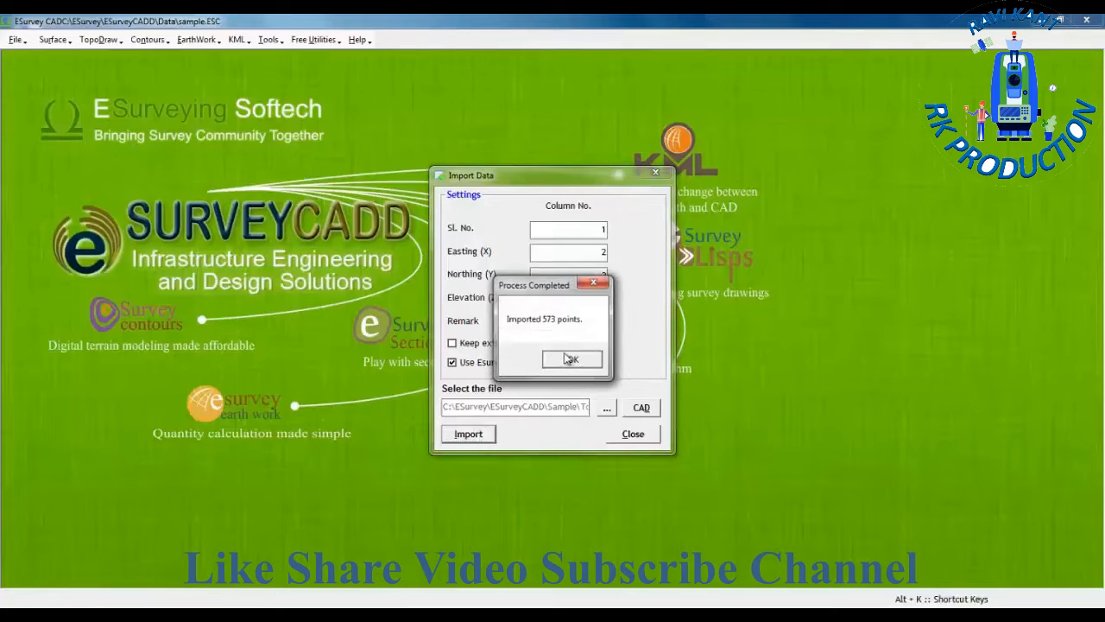
{"action": "left_click", "coordinate": [632, 436]}
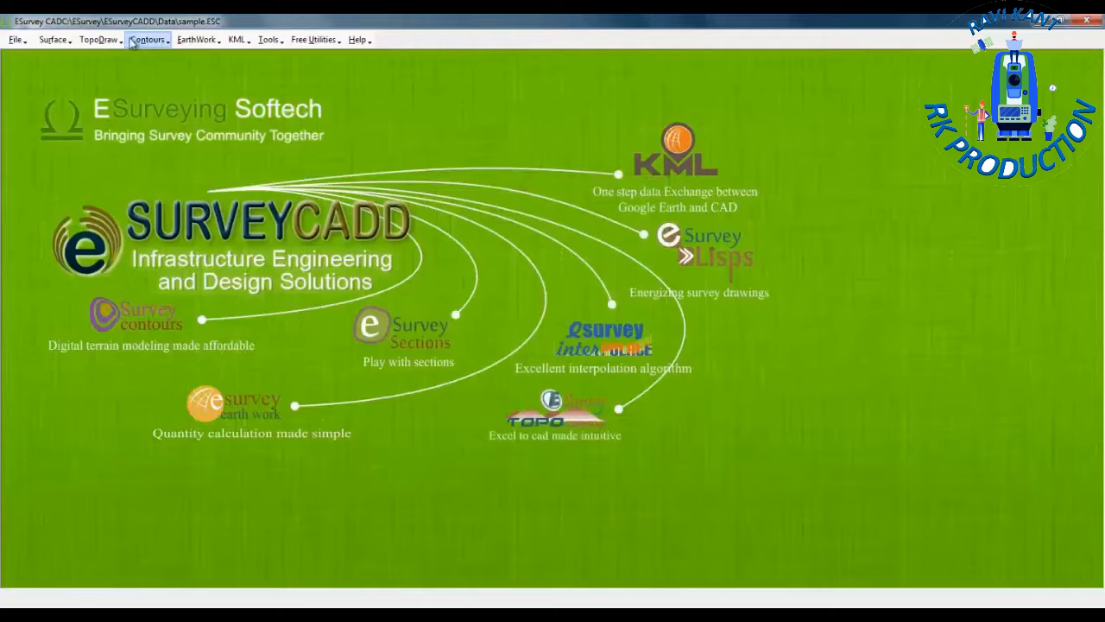
- Display the imported points in the Topo Map and examine a cluster of point labels up close
{"action": "left_click", "coordinate": [99, 39]}
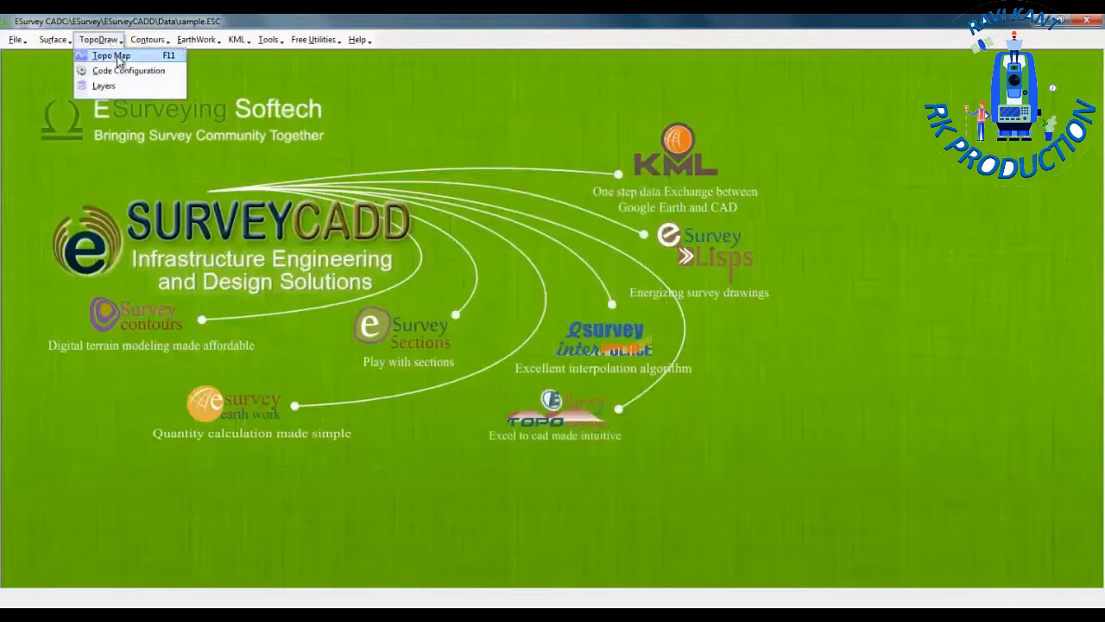
{"action": "left_click", "coordinate": [112, 56]}
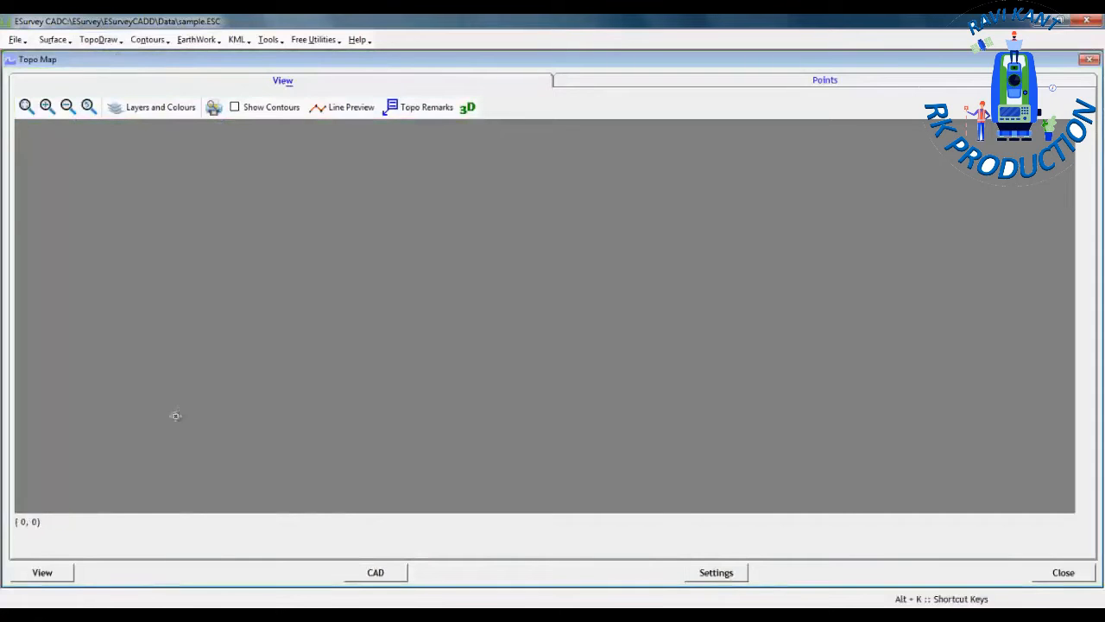
{"action": "left_click", "coordinate": [62, 580]}
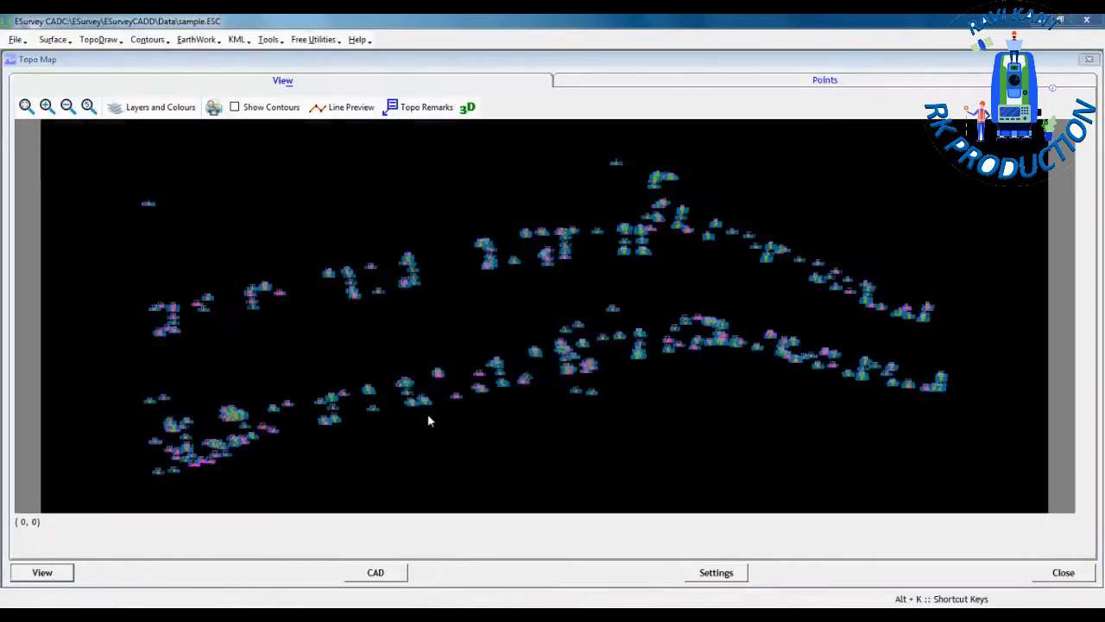
{"action": "key", "text": "Return"}
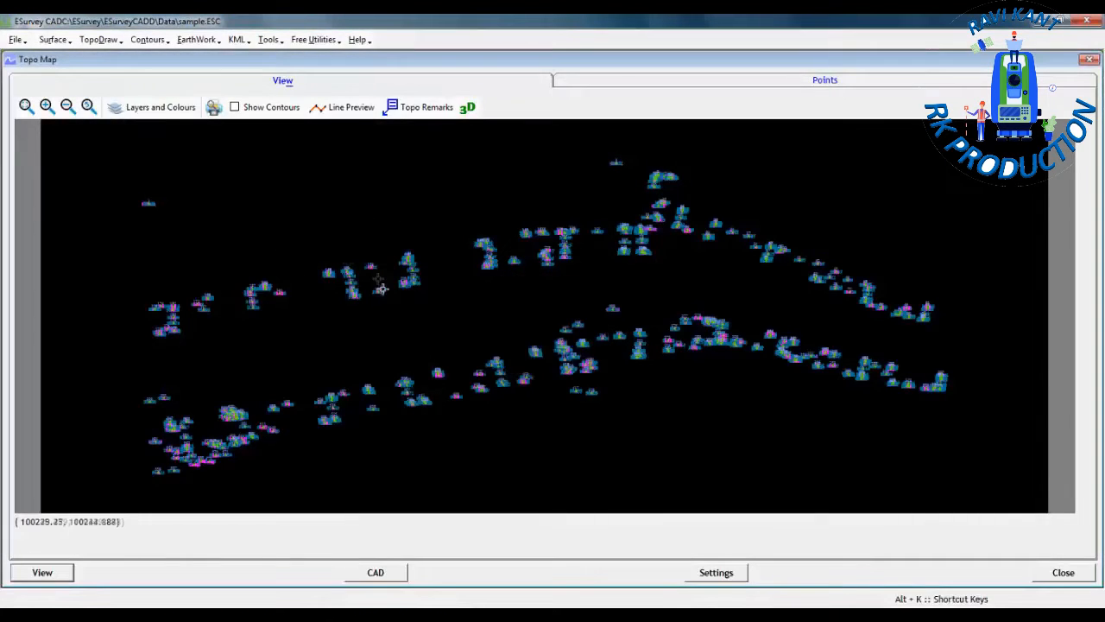
{"action": "left_click_drag", "start_coordinate": [312, 255], "coordinate": [353, 293]}
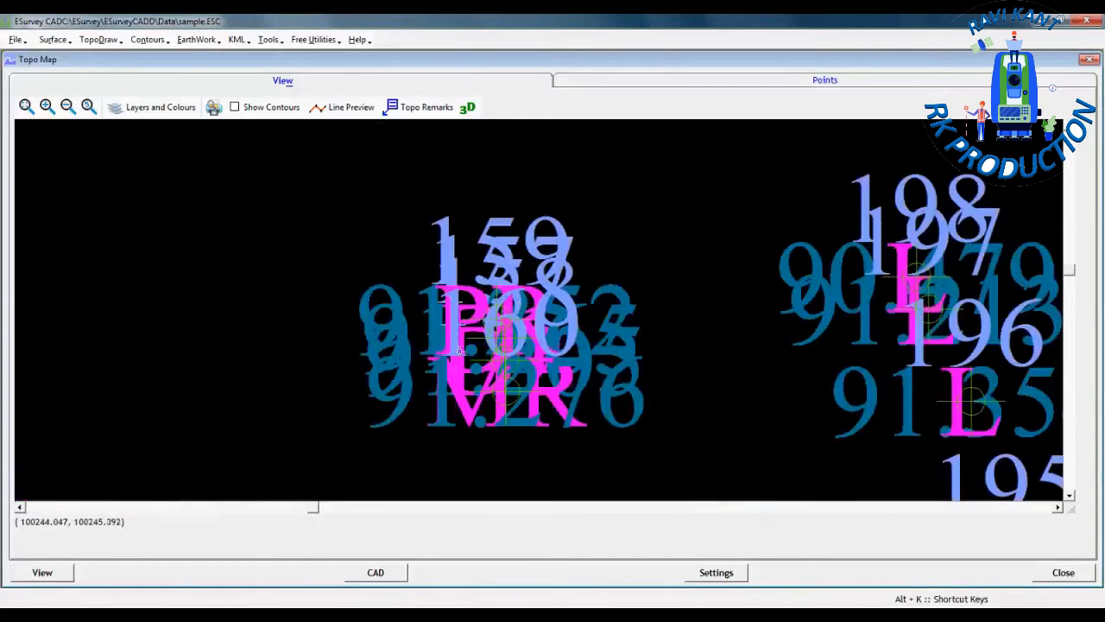
{"action": "scroll", "coordinate": [487, 327], "scroll_direction": "down", "scroll_amount": 3}
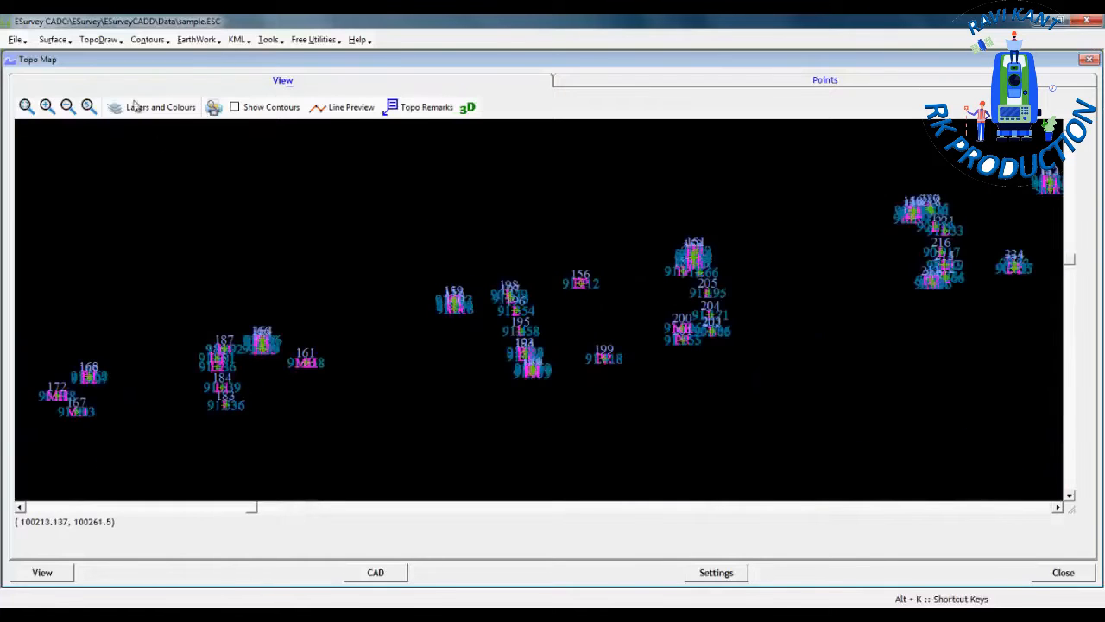
- Set the Remark text's Y Shift to -1 in the code configuration, save it and close the configuration
{"action": "left_click", "coordinate": [98, 40]}
{"action": "left_click", "coordinate": [117, 71]}
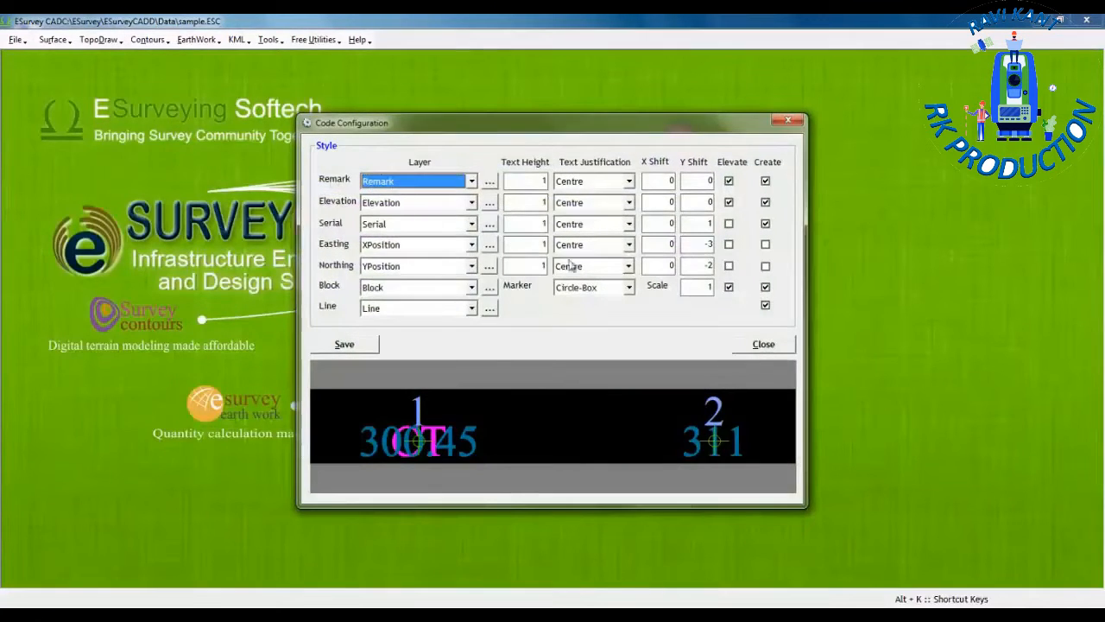
{"action": "double_click", "coordinate": [701, 180]}
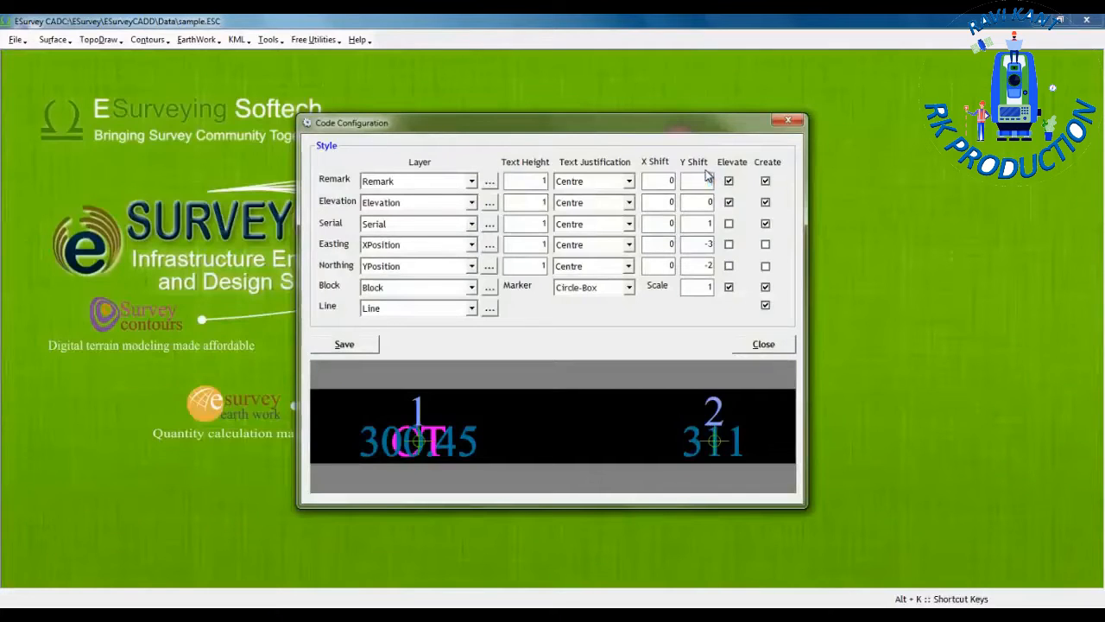
{"action": "left_click", "coordinate": [345, 344]}
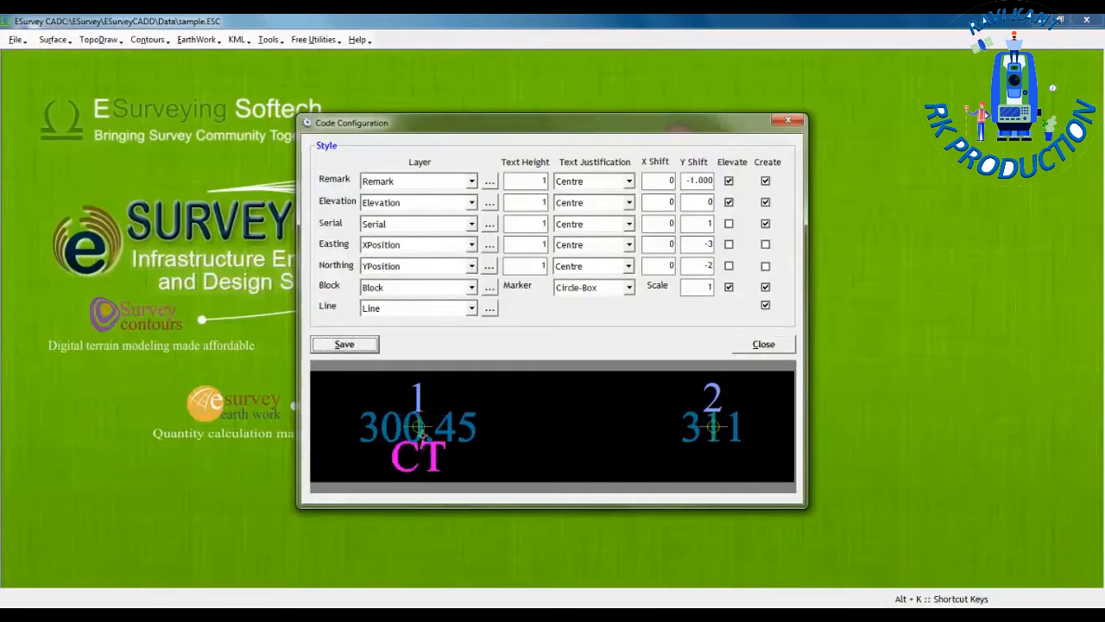
{"action": "left_click", "coordinate": [765, 346]}
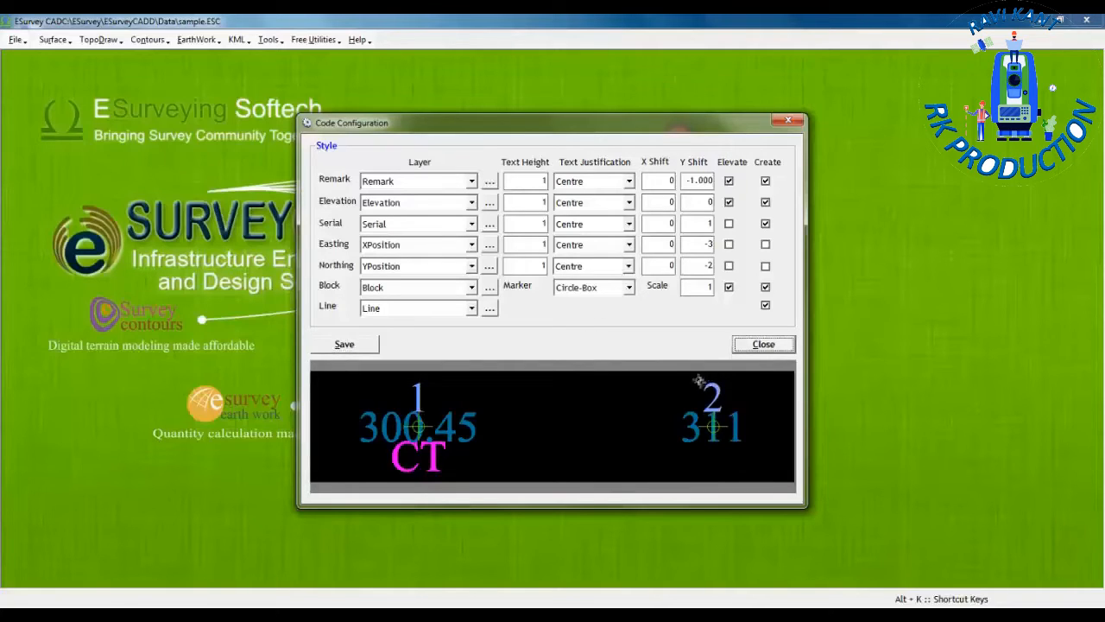
{"action": "left_click", "coordinate": [764, 344]}
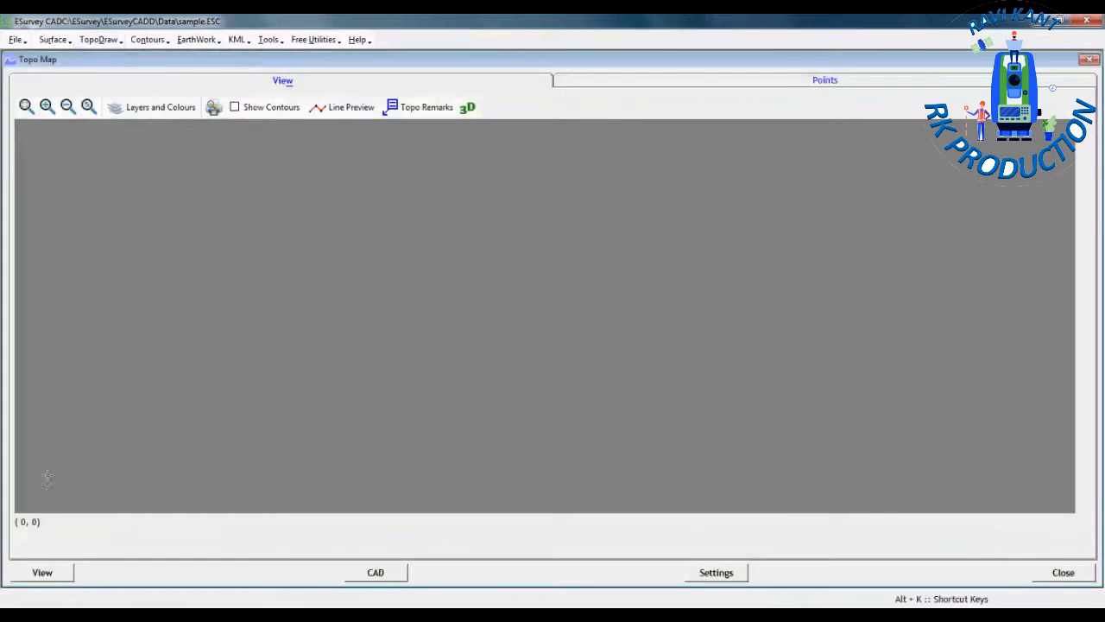
- Regenerate the Topo Map view and examine the label layout of point 1, CPK9A
{"action": "left_click", "coordinate": [43, 574]}
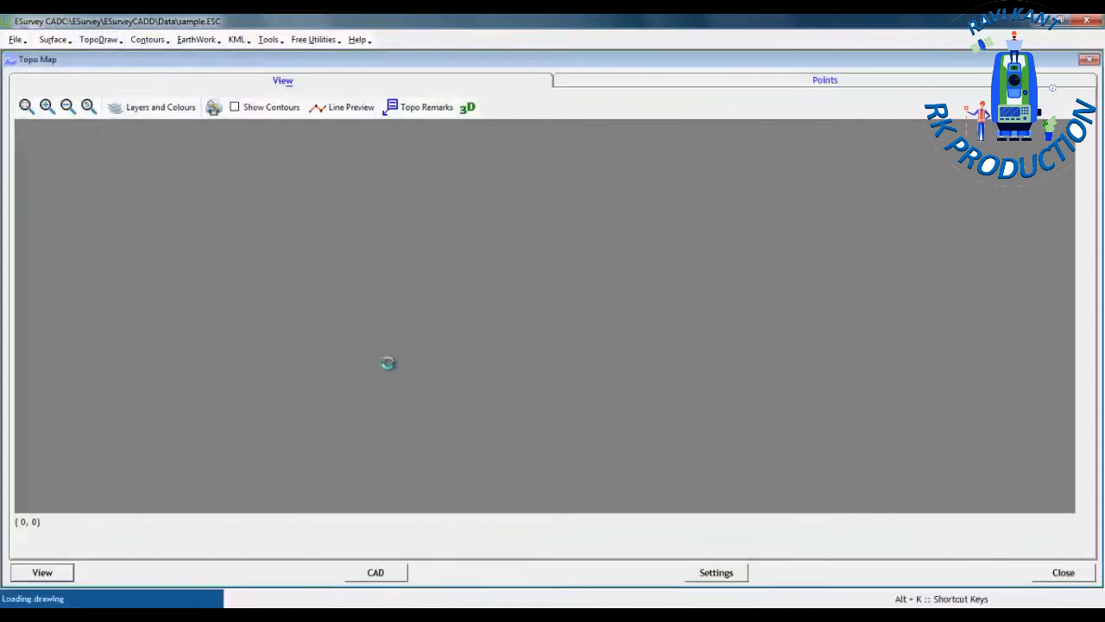
{"action": "key", "text": "Return"}
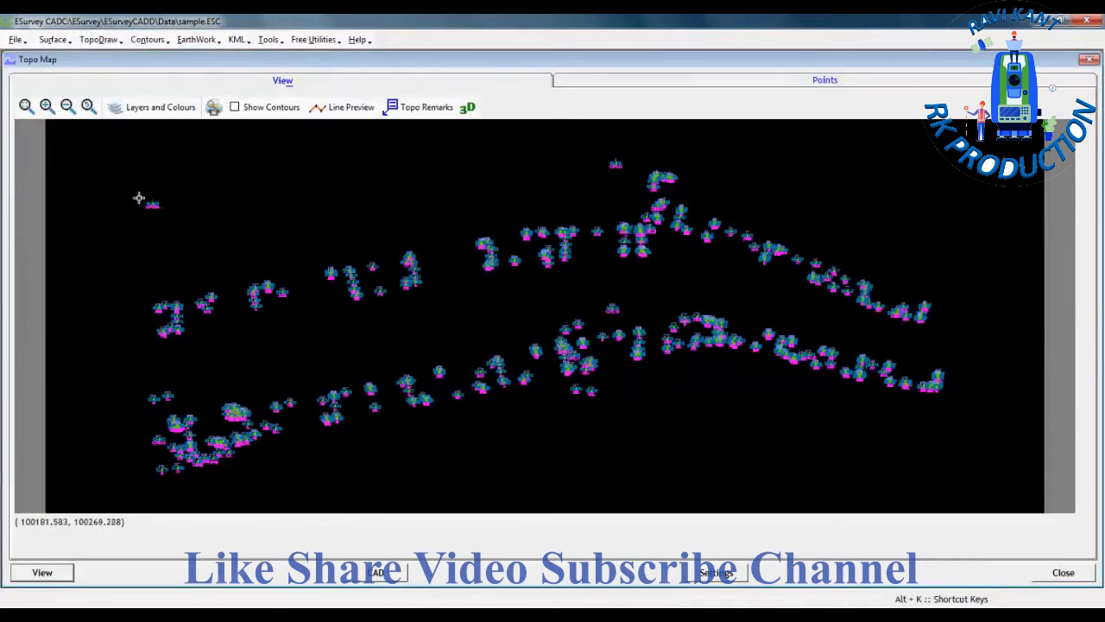
{"action": "left_click_drag", "start_coordinate": [138, 197], "coordinate": [188, 214]}
{"action": "scroll", "coordinate": [375, 302], "scroll_direction": "up", "scroll_amount": 1}
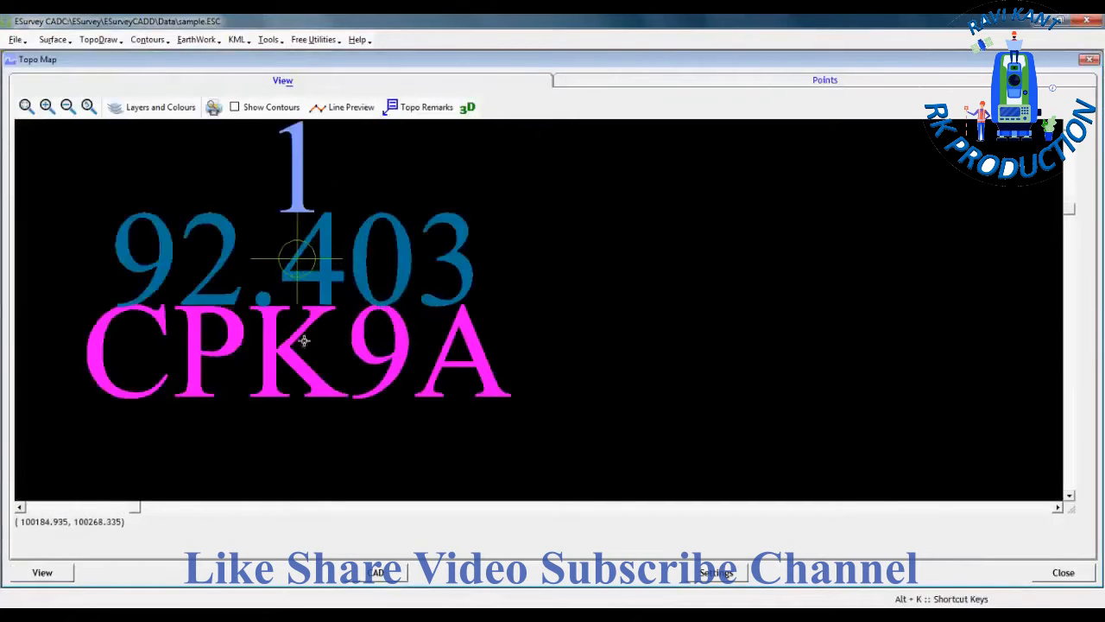
{"action": "scroll", "coordinate": [313, 317], "scroll_direction": "down", "scroll_amount": 2}
{"action": "scroll", "coordinate": [312, 316], "scroll_direction": "down", "scroll_amount": 2}
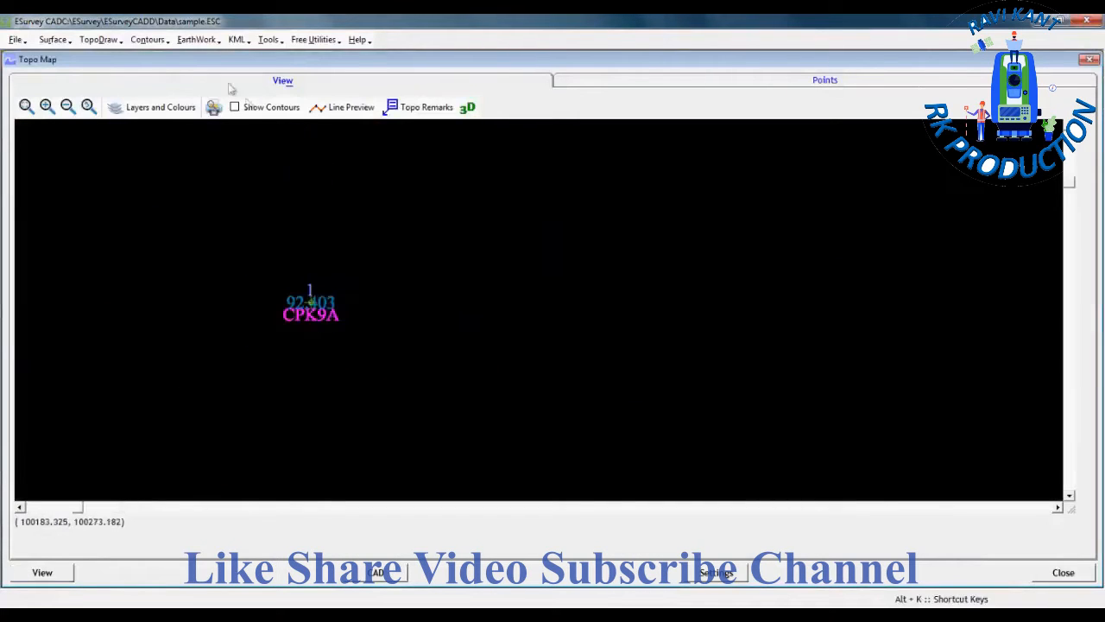
- Review the Elevate, text height and X Shift options in the code configuration, save it and close the configuration
{"action": "left_click", "coordinate": [98, 40]}
{"action": "left_click", "coordinate": [124, 73]}
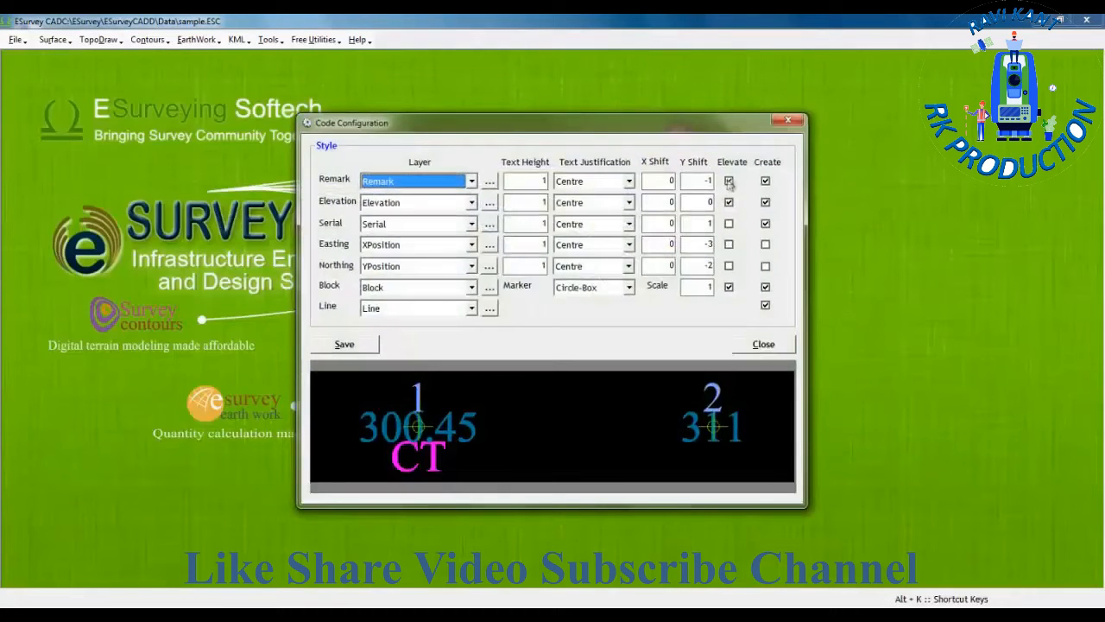
{"action": "left_click", "coordinate": [729, 182]}
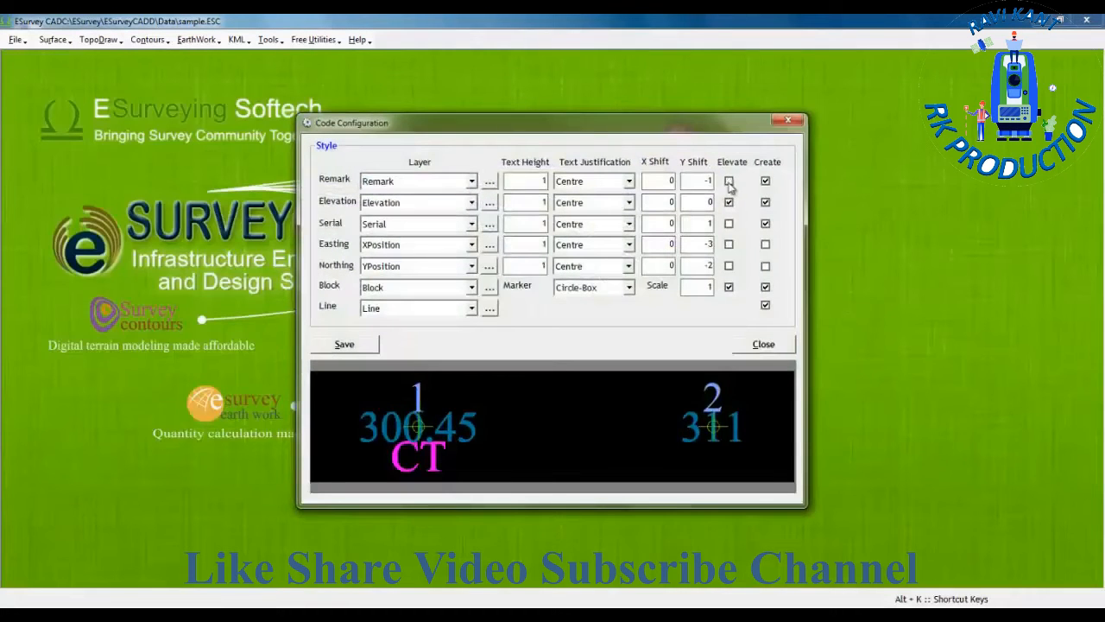
{"action": "left_click", "coordinate": [728, 286]}
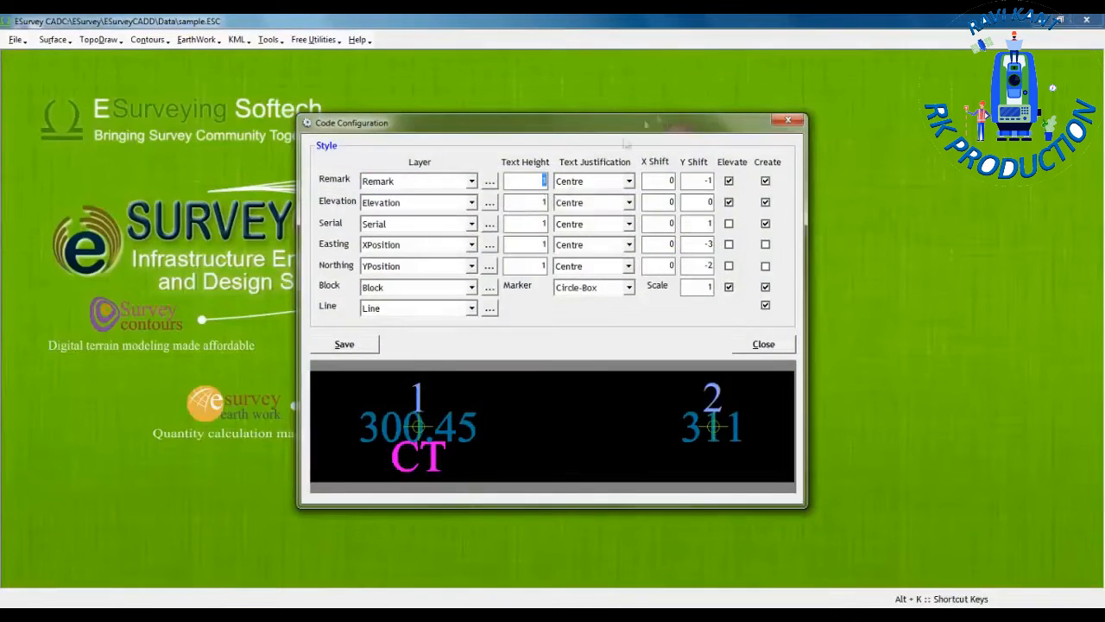
{"action": "left_click", "coordinate": [542, 202]}
{"action": "left_click", "coordinate": [542, 266]}
{"action": "left_click", "coordinate": [663, 181]}
{"action": "left_click", "coordinate": [339, 349]}
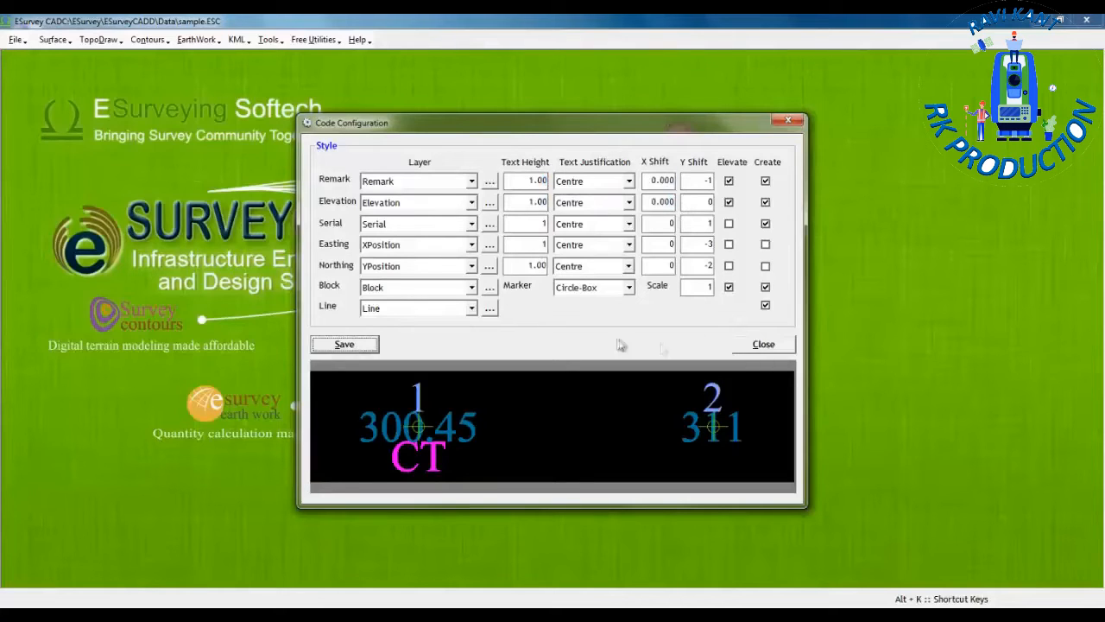
{"action": "left_click", "coordinate": [745, 347]}
- Regenerate the Topo Map view and import all the listed point remarks into the Topo Map settings
{"action": "left_click", "coordinate": [41, 572]}
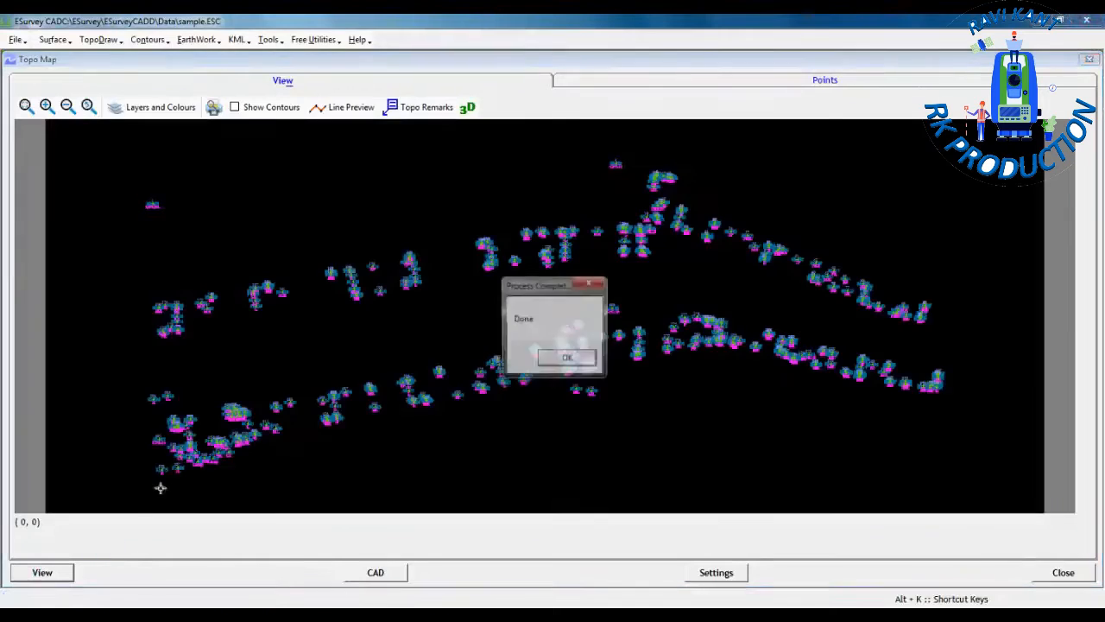
{"action": "key", "text": "Return"}
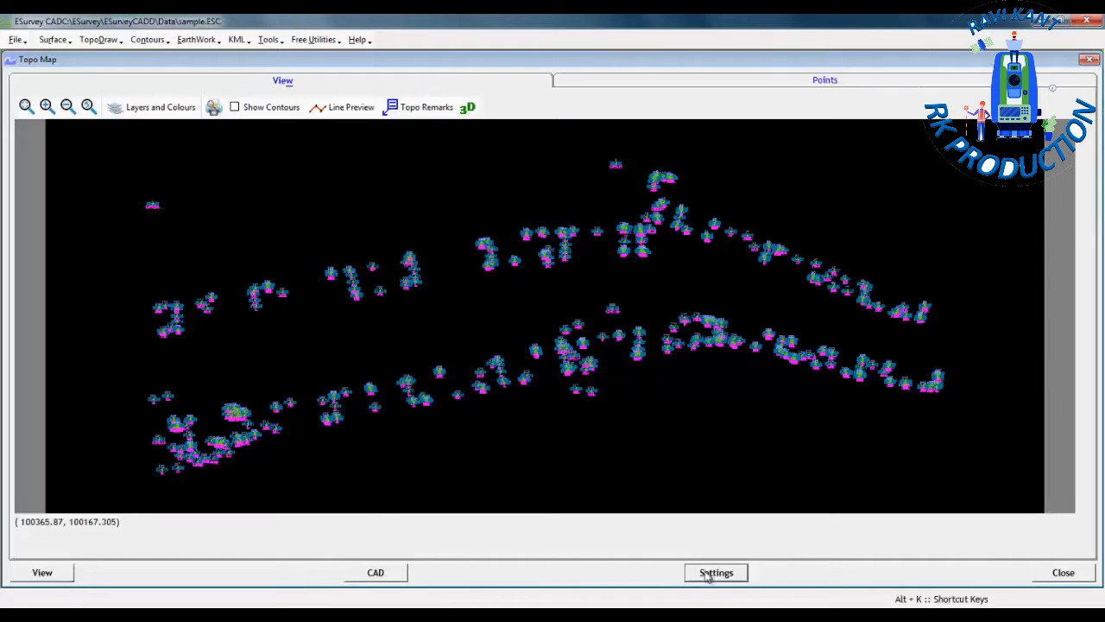
{"action": "left_click", "coordinate": [716, 571]}
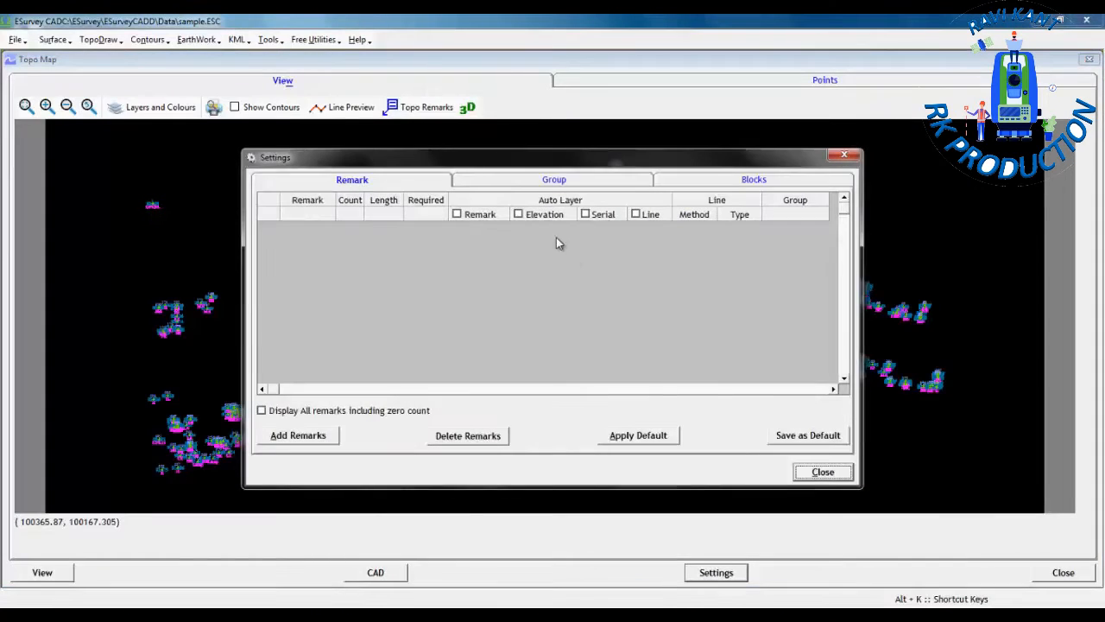
{"action": "left_click", "coordinate": [279, 434]}
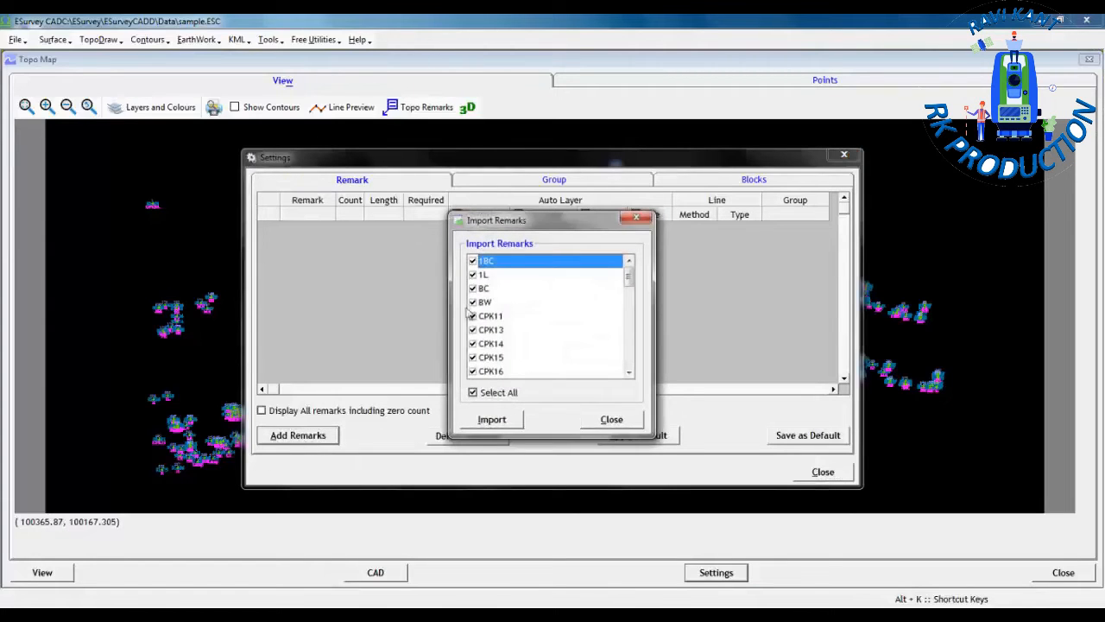
{"action": "left_click", "coordinate": [473, 302]}
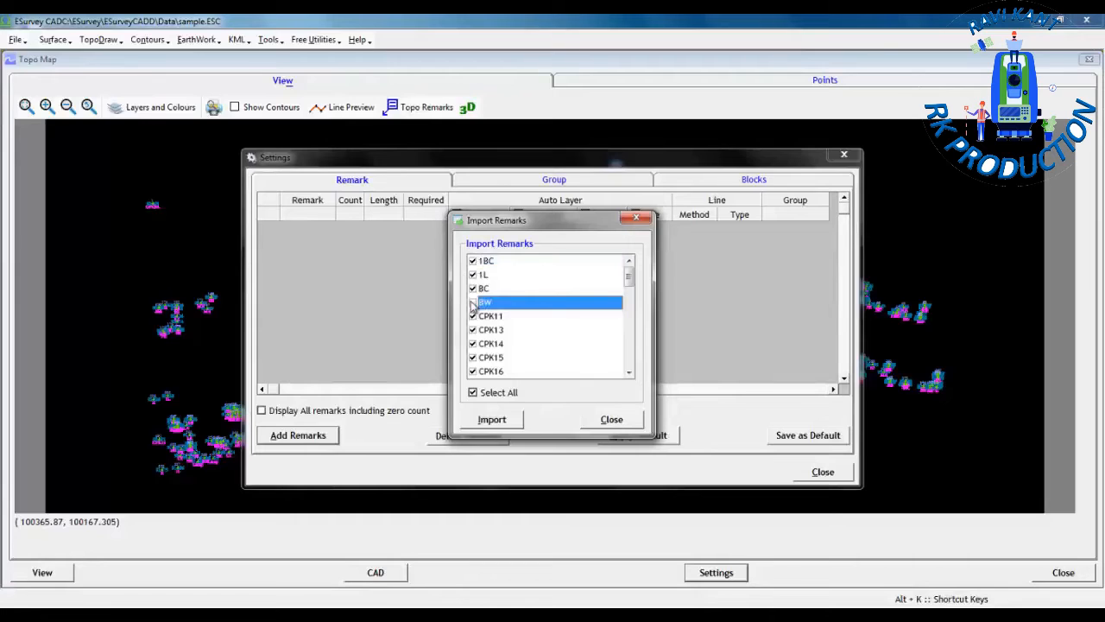
{"action": "left_click_drag", "start_coordinate": [631, 285], "coordinate": [618, 377]}
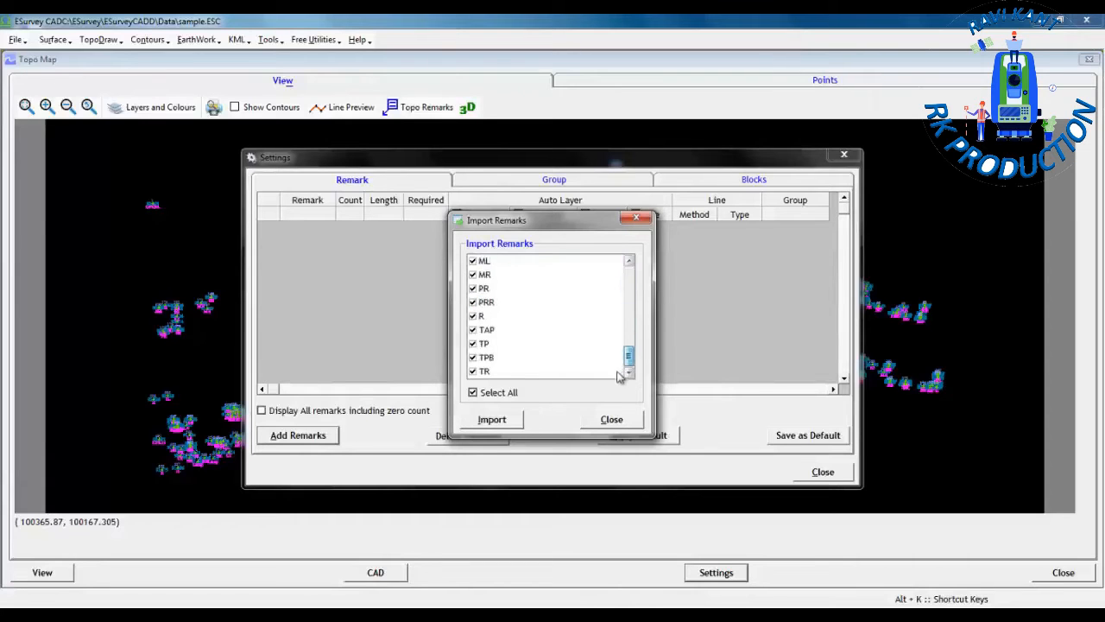
{"action": "left_click", "coordinate": [489, 425]}
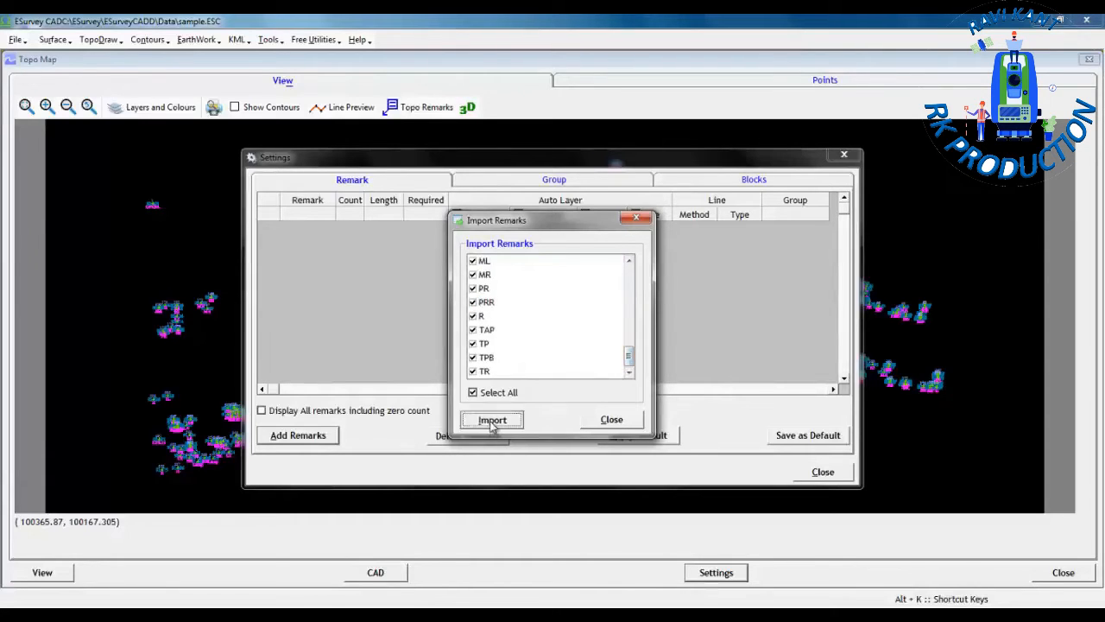
{"action": "left_click", "coordinate": [562, 360]}
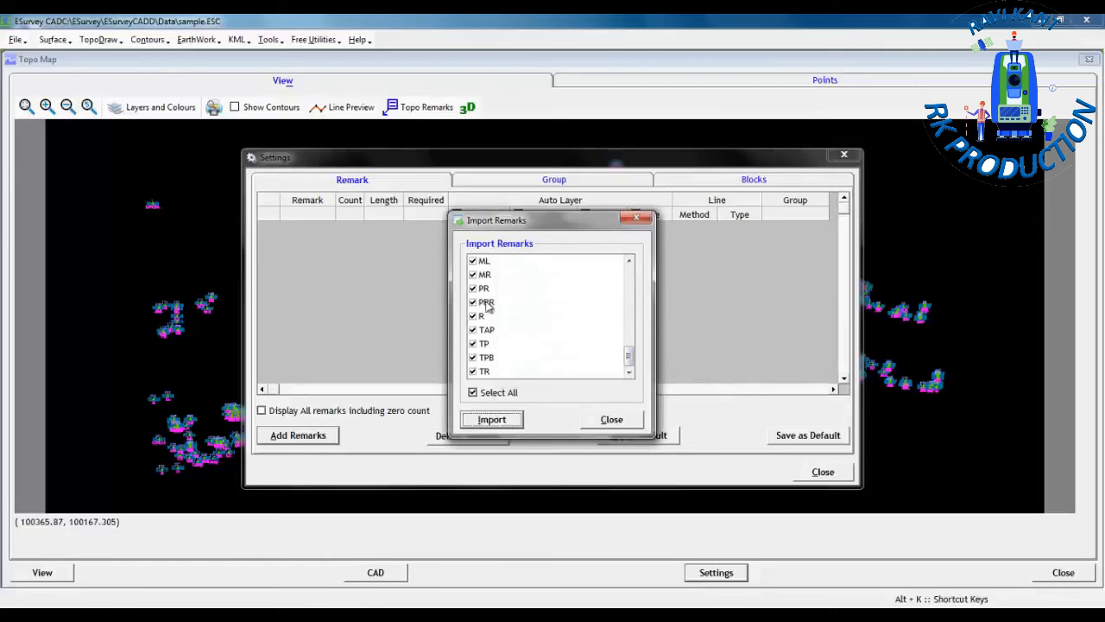
{"action": "left_click", "coordinate": [611, 421]}
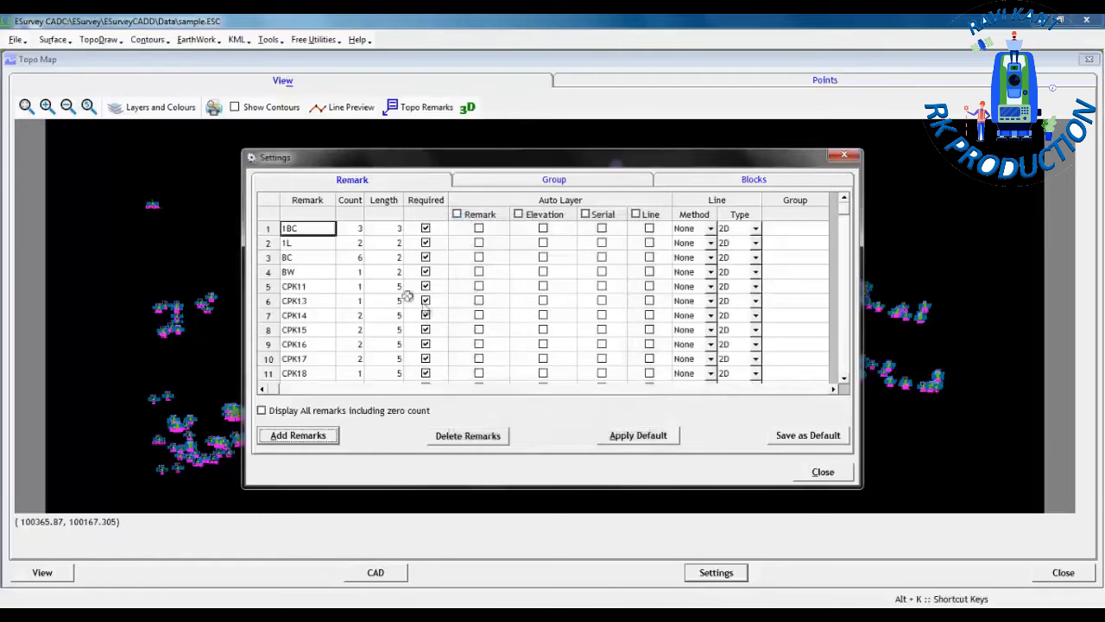
- Look through the imported remarks list and examine the point counts of remarks D1 and D2
{"action": "left_click", "coordinate": [316, 295]}
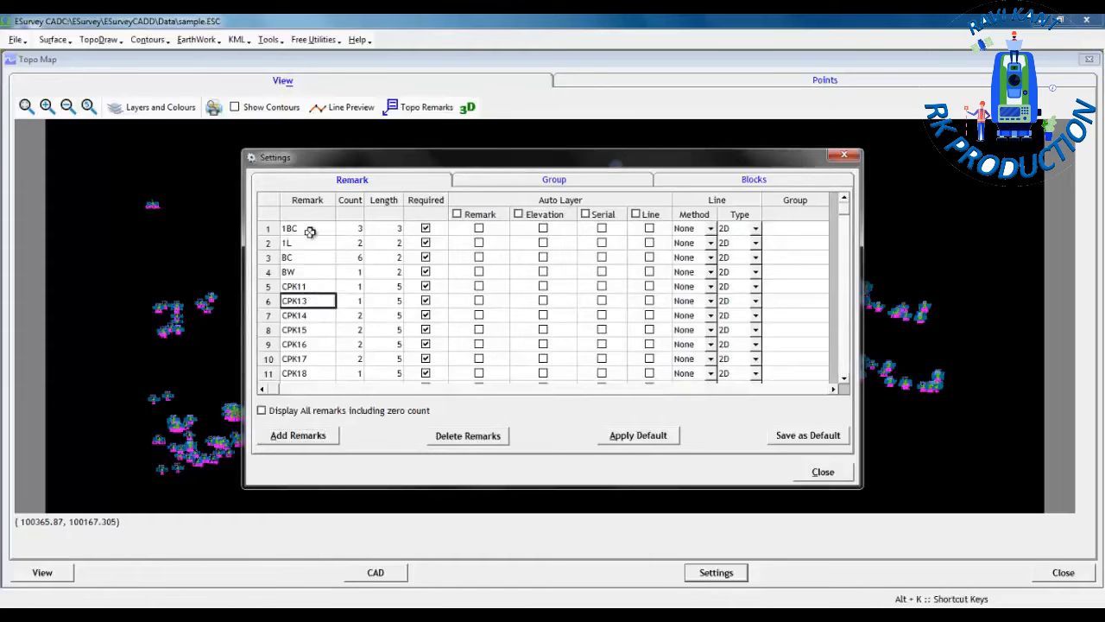
{"action": "scroll", "coordinate": [311, 234], "scroll_direction": "down", "scroll_amount": 5}
{"action": "scroll", "coordinate": [316, 292], "scroll_direction": "down", "scroll_amount": 3}
{"action": "scroll", "coordinate": [316, 292], "scroll_direction": "up", "scroll_amount": 8}
{"action": "scroll", "coordinate": [319, 258], "scroll_direction": "down", "scroll_amount": 1}
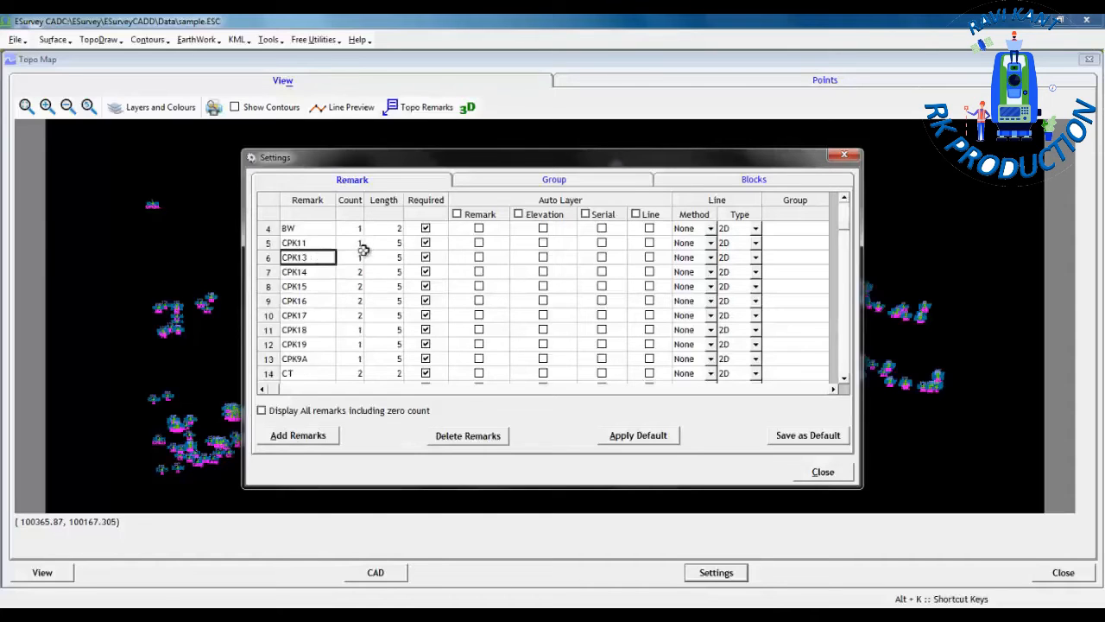
{"action": "left_click_drag", "start_coordinate": [354, 257], "coordinate": [304, 325]}
{"action": "scroll", "coordinate": [316, 291], "scroll_direction": "down", "scroll_amount": 3}
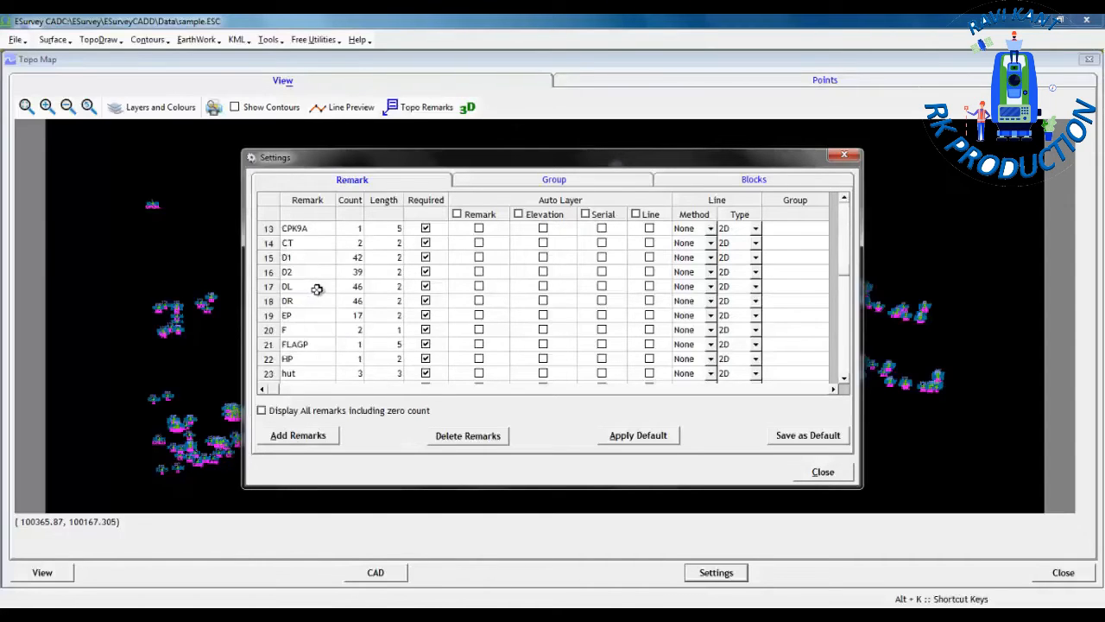
{"action": "left_click", "coordinate": [351, 257]}
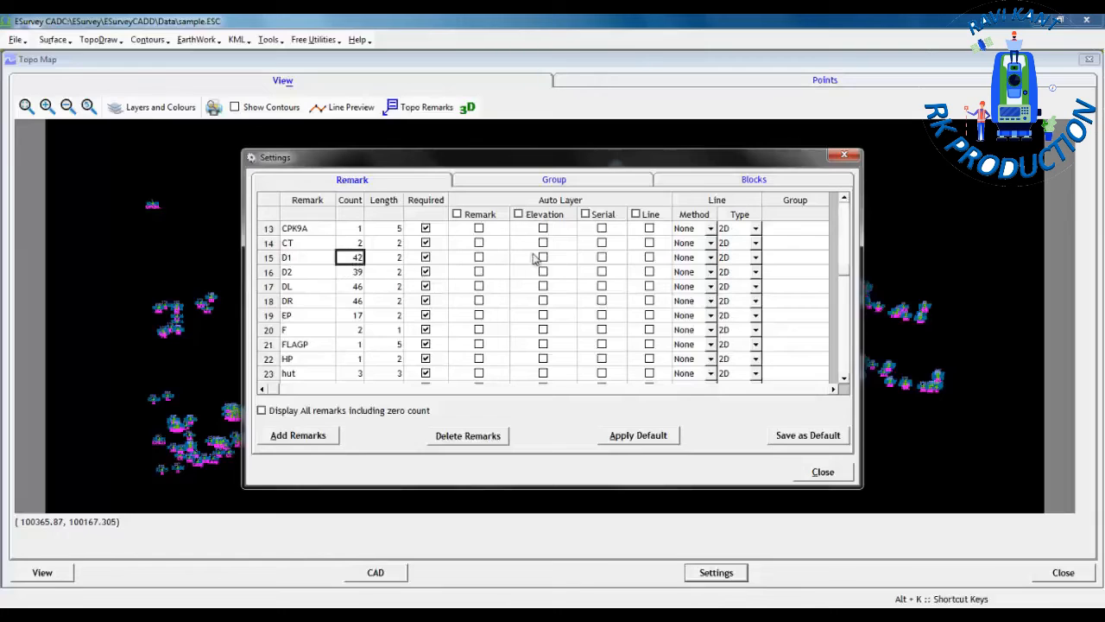
{"action": "left_click", "coordinate": [350, 271]}
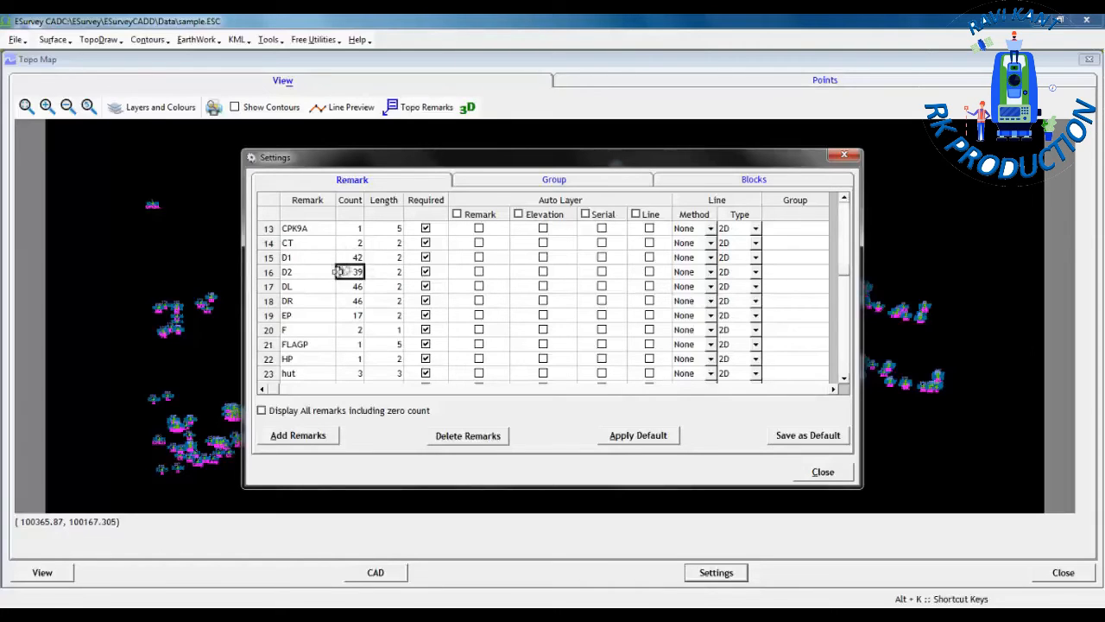
{"action": "left_click", "coordinate": [341, 256]}
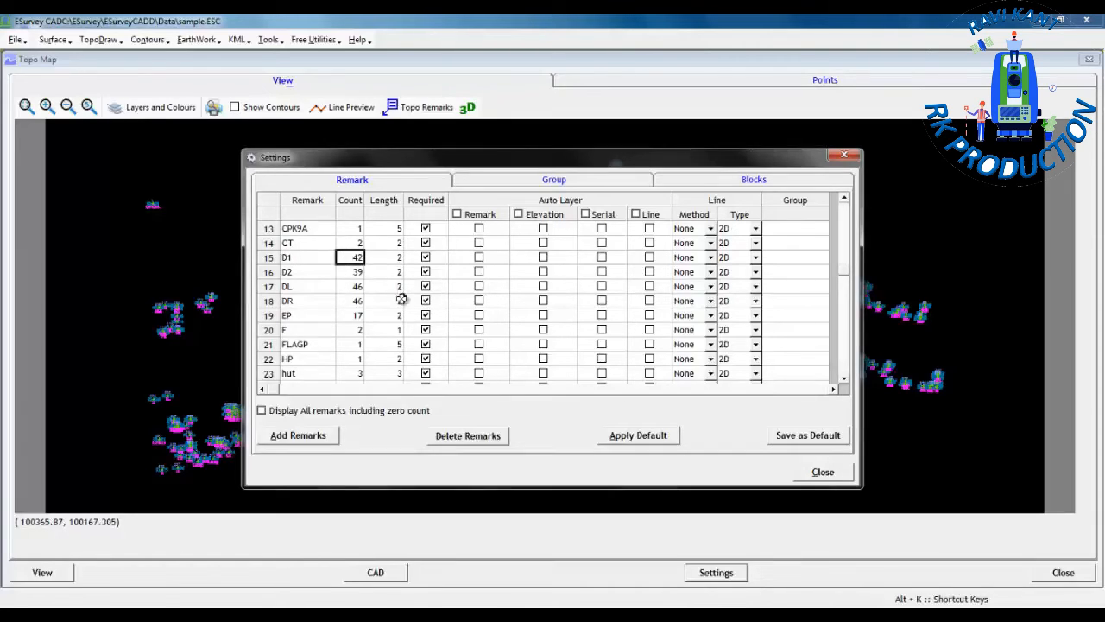
{"action": "left_click", "coordinate": [355, 273]}
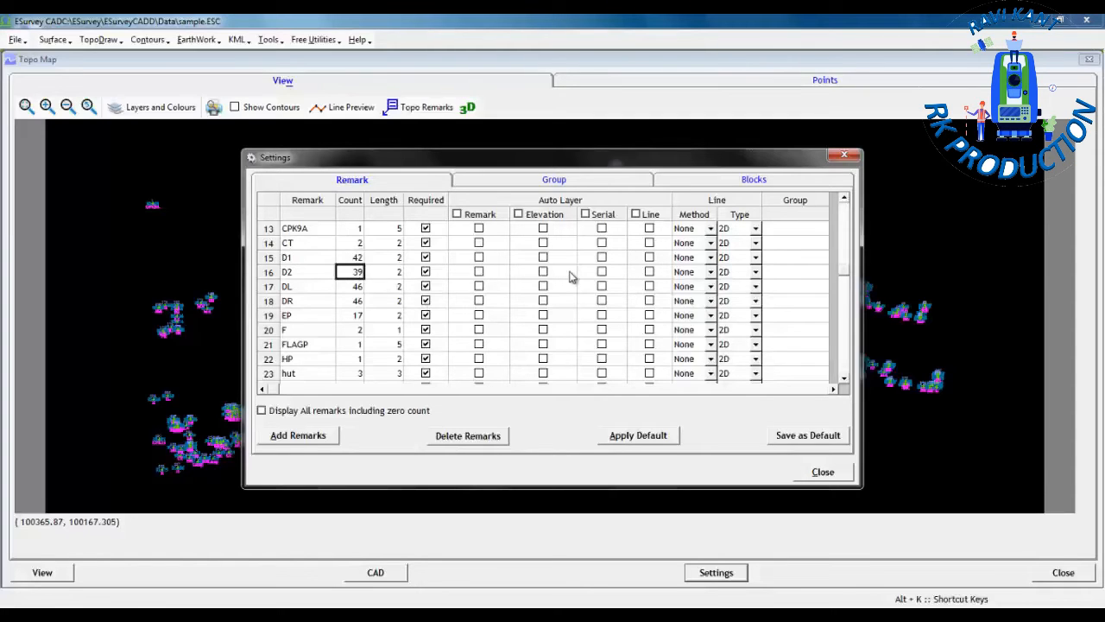
{"action": "left_click", "coordinate": [352, 258]}
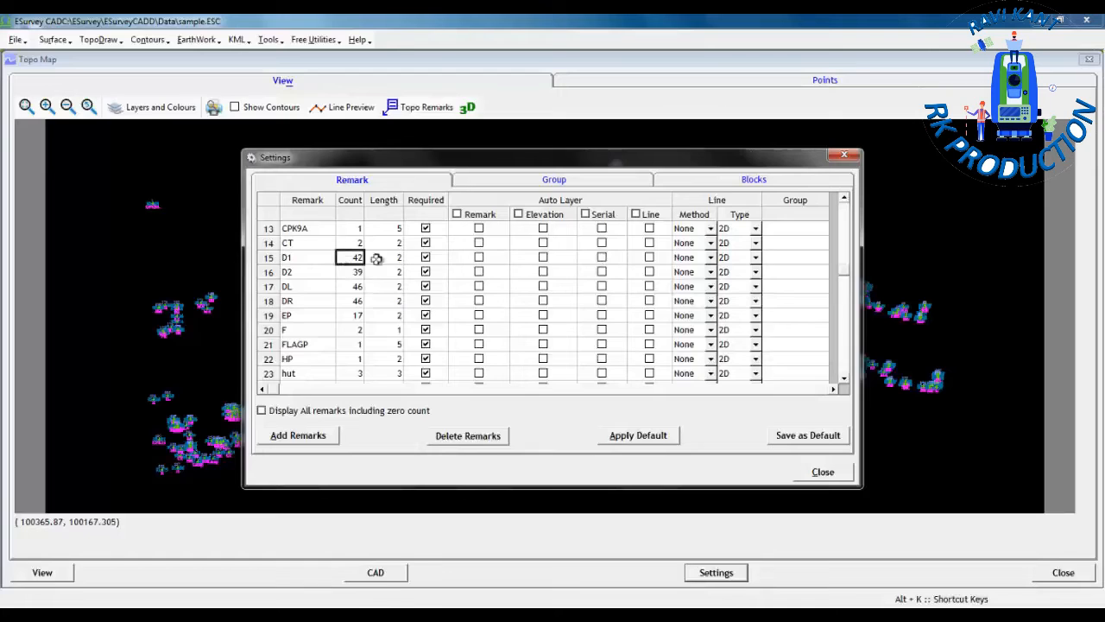
- Enable the automatic line layer for remarks D1 and D2, set their line method to Join tech and close the settings
{"action": "left_click", "coordinate": [650, 257]}
{"action": "left_click", "coordinate": [650, 272]}
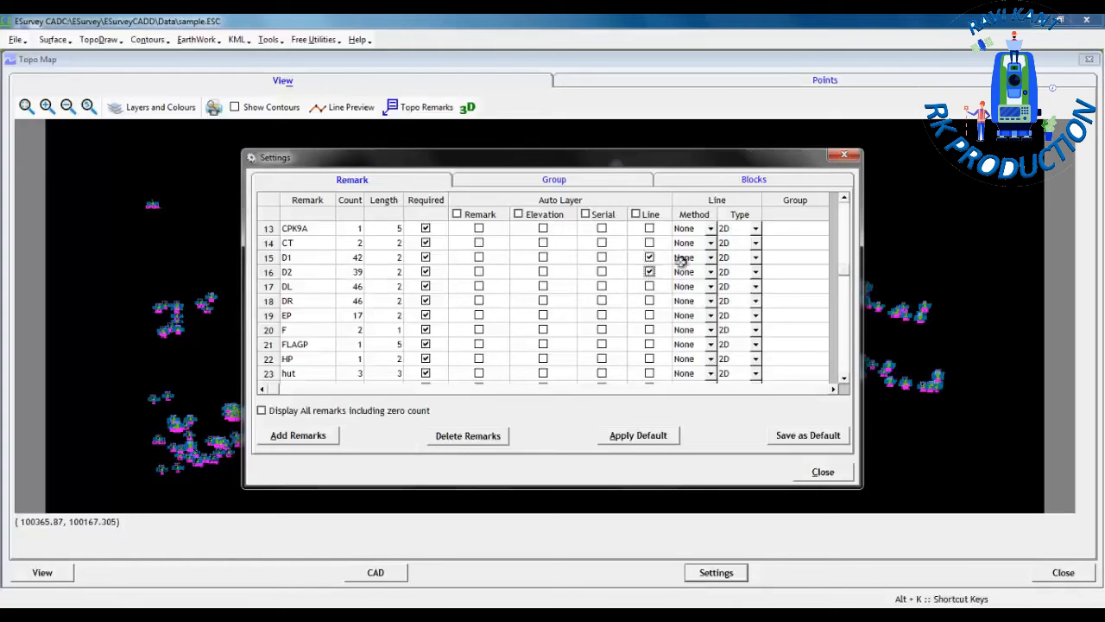
{"action": "left_click", "coordinate": [686, 257]}
{"action": "left_click", "coordinate": [711, 259]}
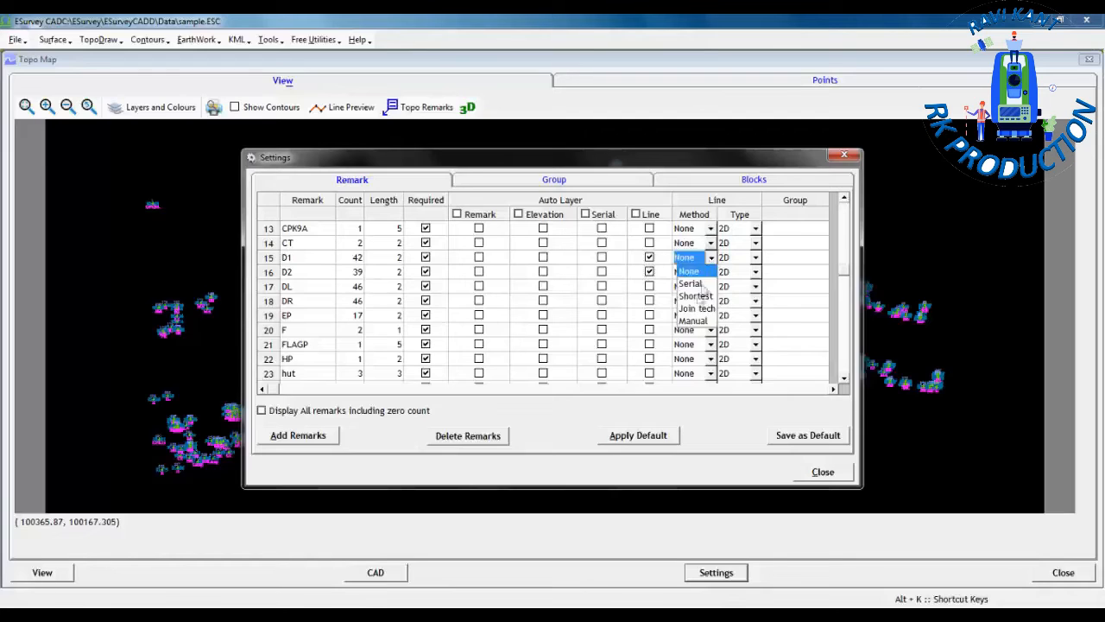
{"action": "left_click", "coordinate": [695, 307]}
{"action": "left_click", "coordinate": [711, 272]}
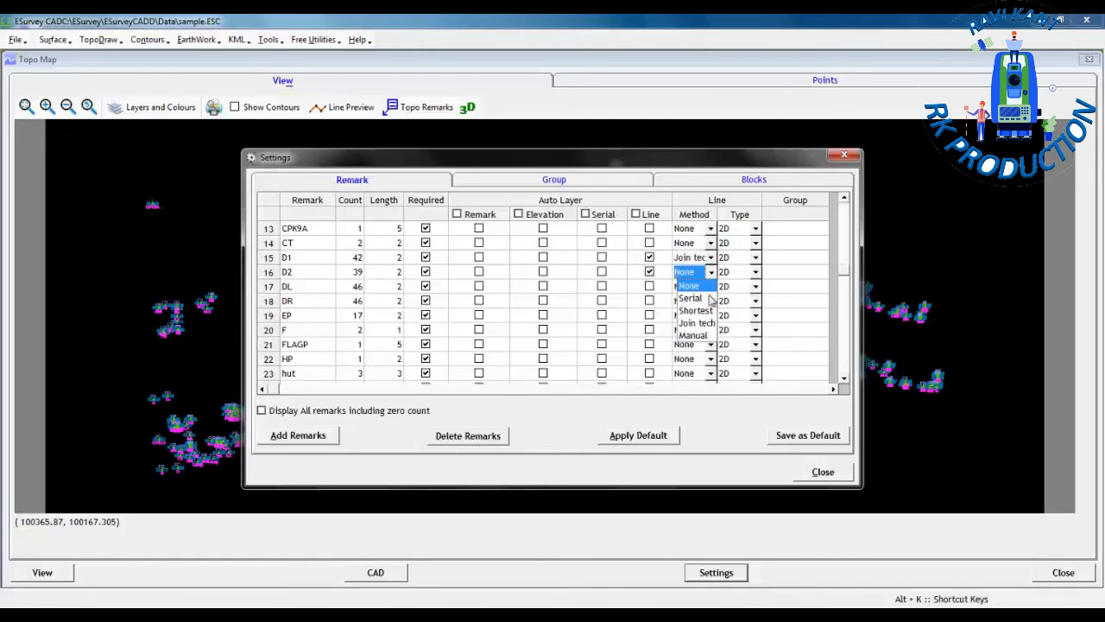
{"action": "left_click", "coordinate": [696, 325]}
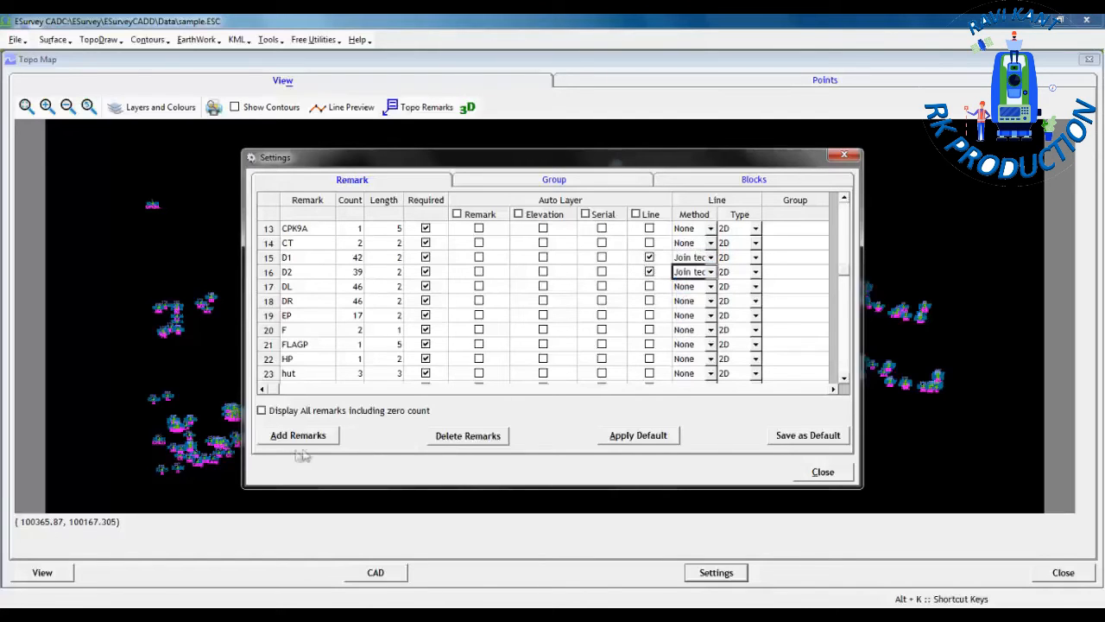
{"action": "left_click", "coordinate": [808, 476]}
- Regenerate the Topo Map view and check the joined D1 and D2 lines across the whole survey
{"action": "left_click", "coordinate": [48, 573]}
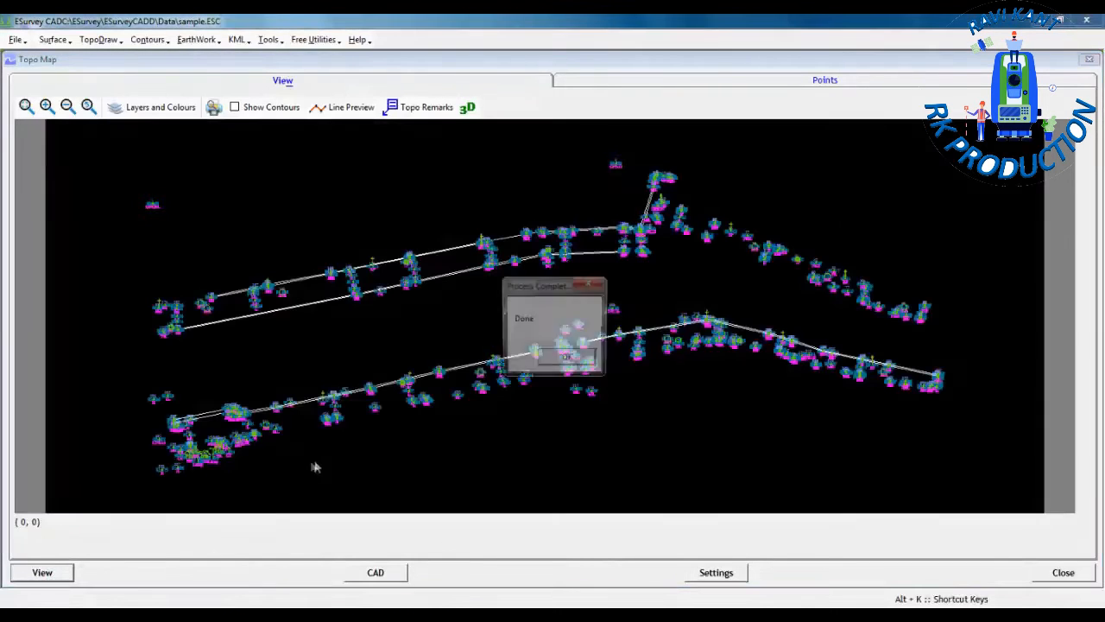
{"action": "key", "text": "Return"}
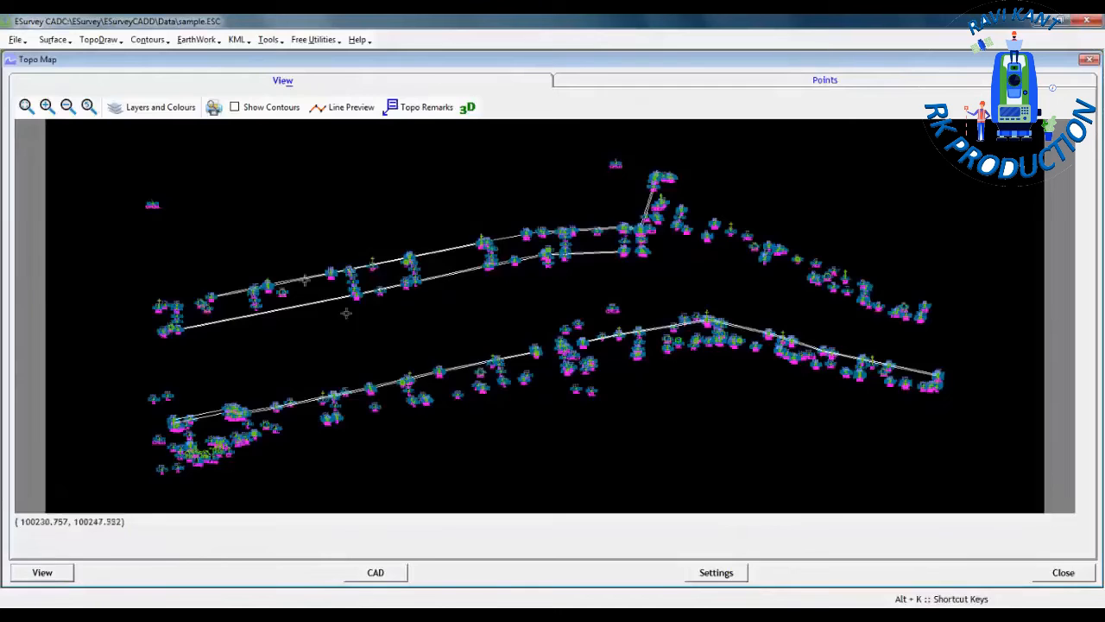
{"action": "scroll", "coordinate": [368, 334], "scroll_direction": "up", "scroll_amount": 3}
{"action": "scroll", "coordinate": [328, 299], "scroll_direction": "down", "scroll_amount": 2}
{"action": "scroll", "coordinate": [371, 309], "scroll_direction": "down", "scroll_amount": 3}
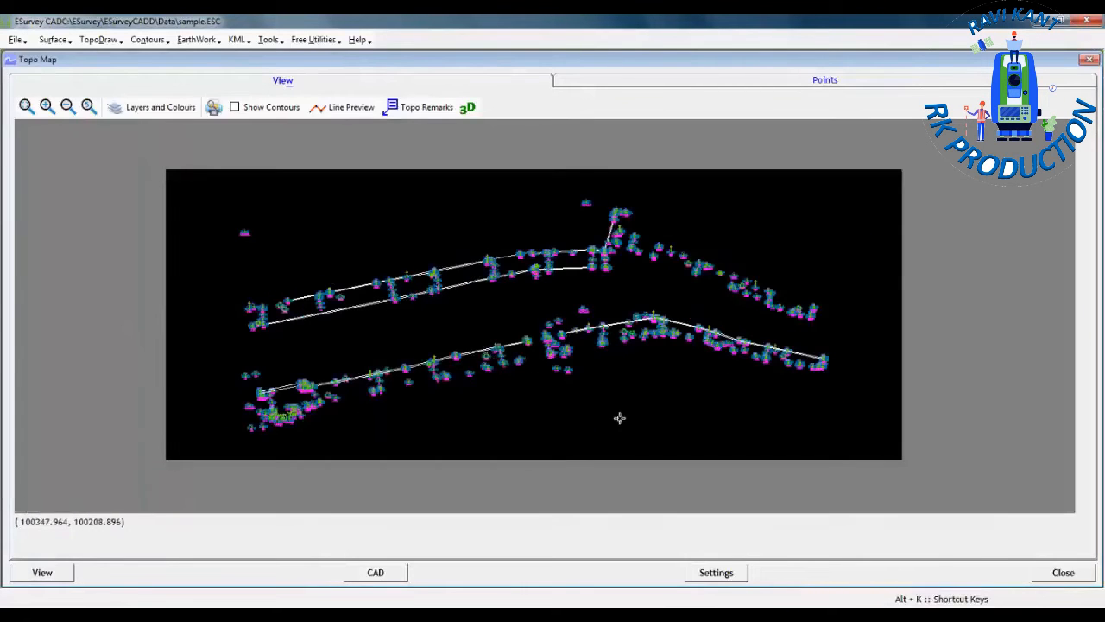
{"action": "scroll", "coordinate": [634, 330], "scroll_direction": "up", "scroll_amount": 1}
{"action": "scroll", "coordinate": [615, 317], "scroll_direction": "up", "scroll_amount": 1}
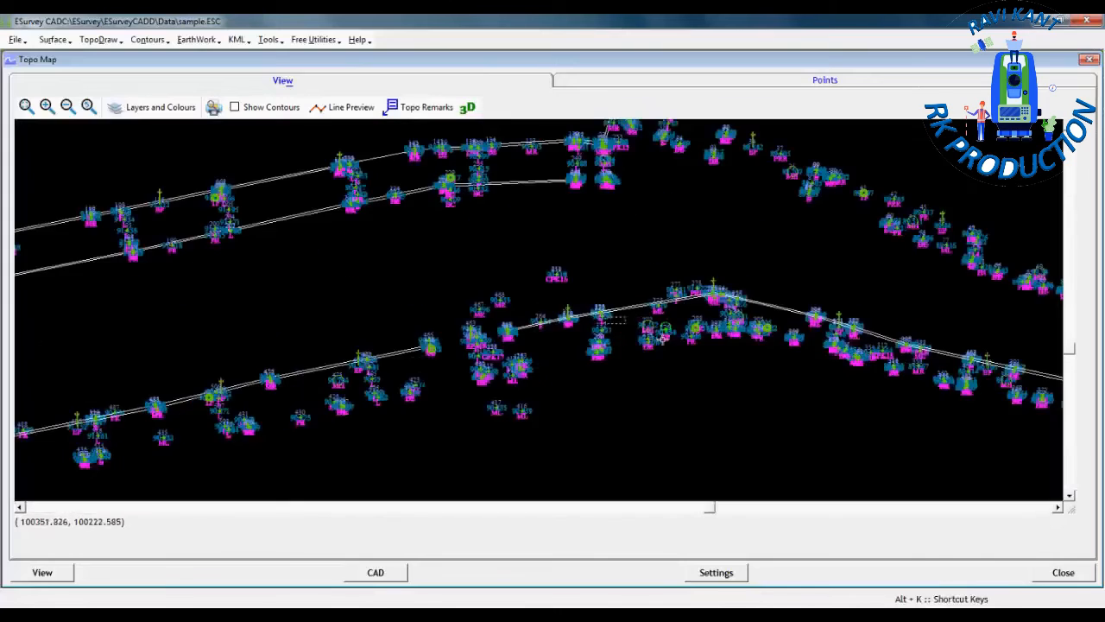
- Examine the block symbols and labels up close at the TR, EP and TP points along the joined lines
{"action": "scroll", "coordinate": [665, 337], "scroll_direction": "up", "scroll_amount": 3}
{"action": "scroll", "coordinate": [593, 266], "scroll_direction": "down", "scroll_amount": 2}
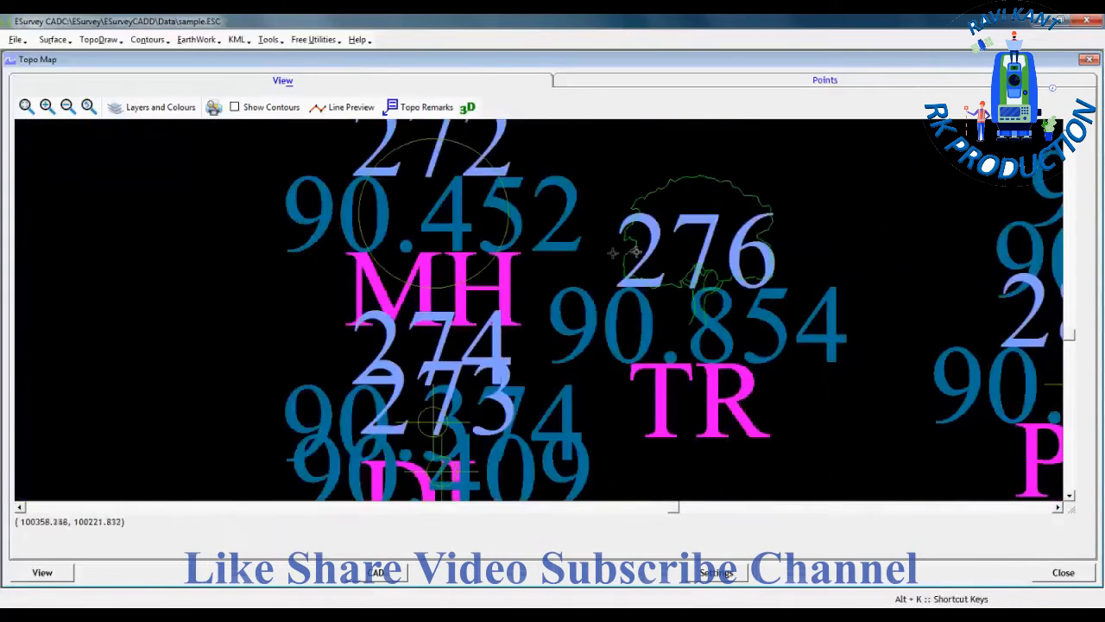
{"action": "scroll", "coordinate": [685, 243], "scroll_direction": "down", "scroll_amount": 5}
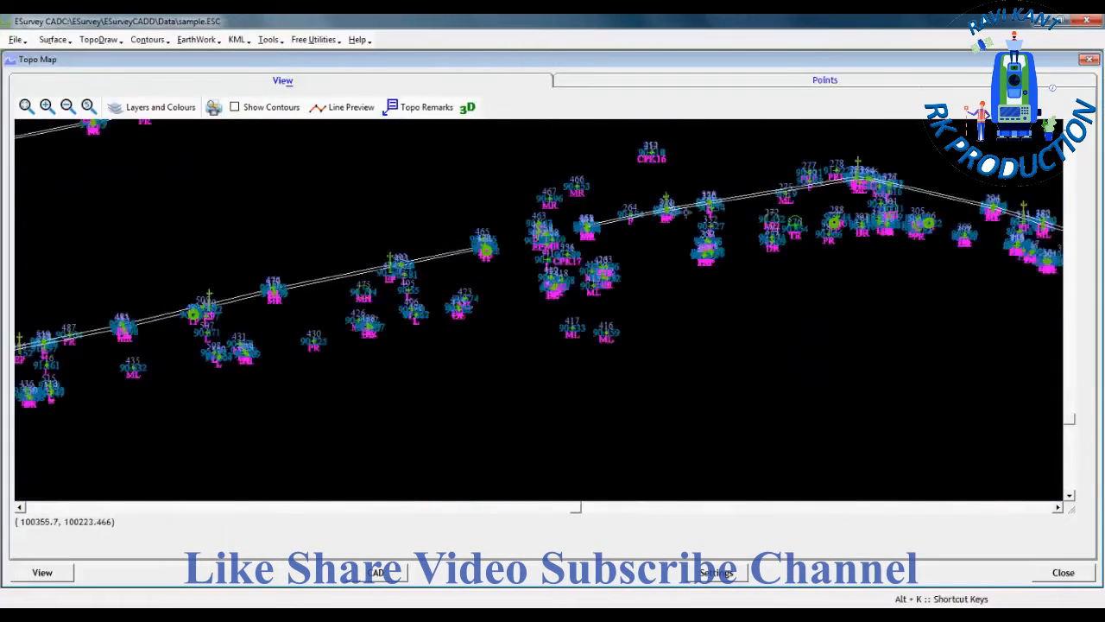
{"action": "scroll", "coordinate": [425, 276], "scroll_direction": "up", "scroll_amount": 5}
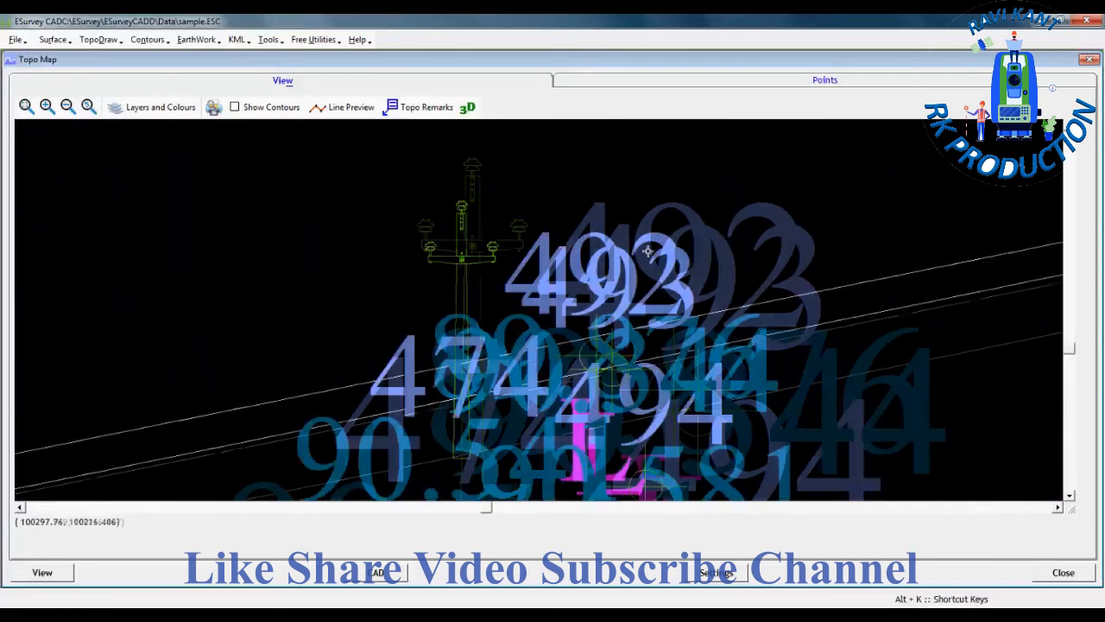
{"action": "scroll", "coordinate": [687, 257], "scroll_direction": "down", "scroll_amount": 3}
{"action": "scroll", "coordinate": [669, 251], "scroll_direction": "down", "scroll_amount": 2}
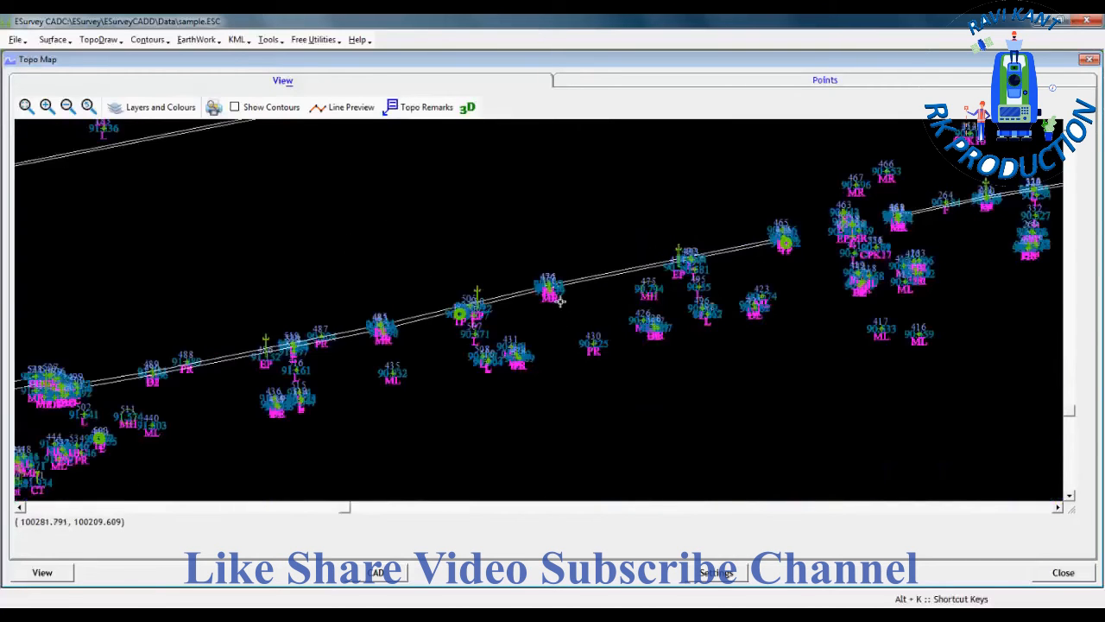
{"action": "scroll", "coordinate": [477, 296], "scroll_direction": "up", "scroll_amount": 2}
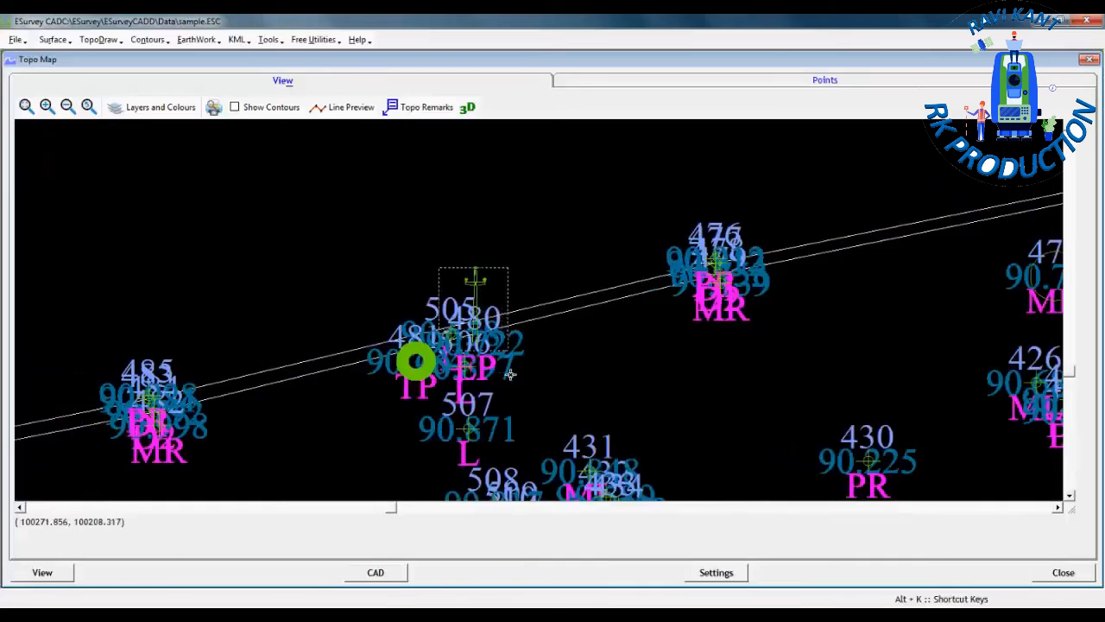
{"action": "scroll", "coordinate": [474, 287], "scroll_direction": "up", "scroll_amount": 2}
{"action": "scroll", "coordinate": [551, 220], "scroll_direction": "down", "scroll_amount": 4}
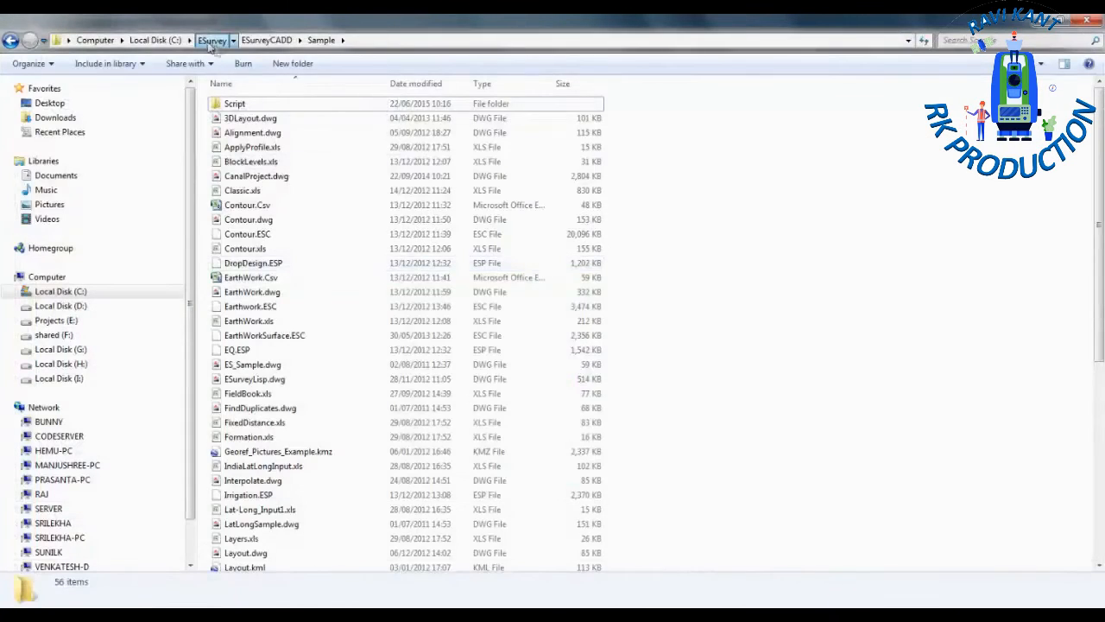
- Browse to the Block folder inside ESurveyCADD and look through its DWG symbol files for names starting with E
{"action": "left_click", "coordinate": [212, 41]}
{"action": "double_click", "coordinate": [252, 109]}
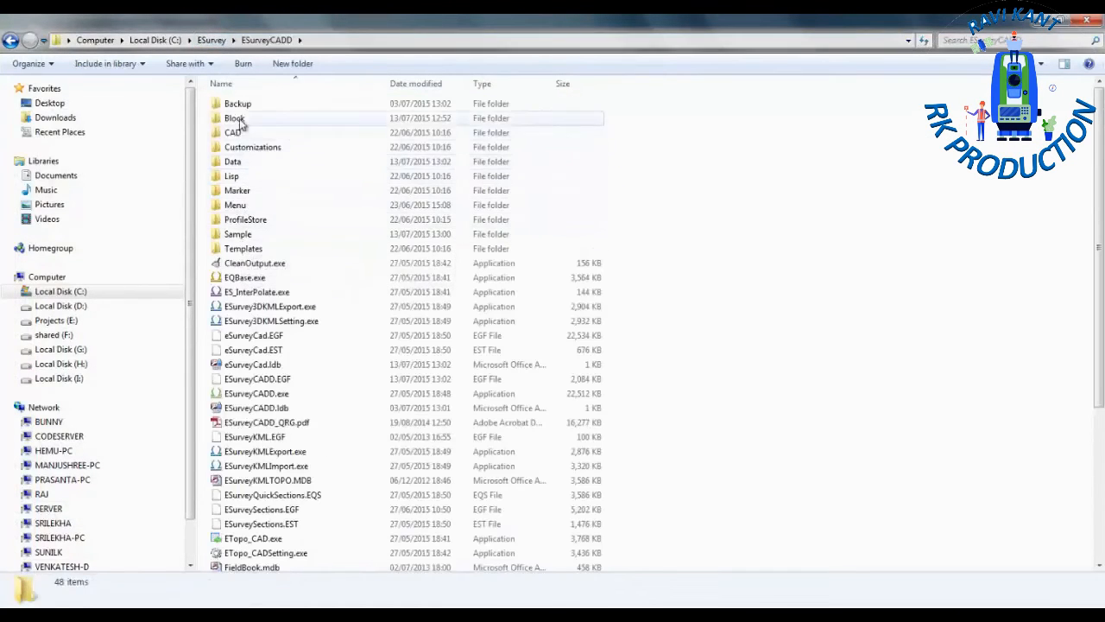
{"action": "double_click", "coordinate": [234, 118]}
{"action": "left_click", "coordinate": [295, 246]}
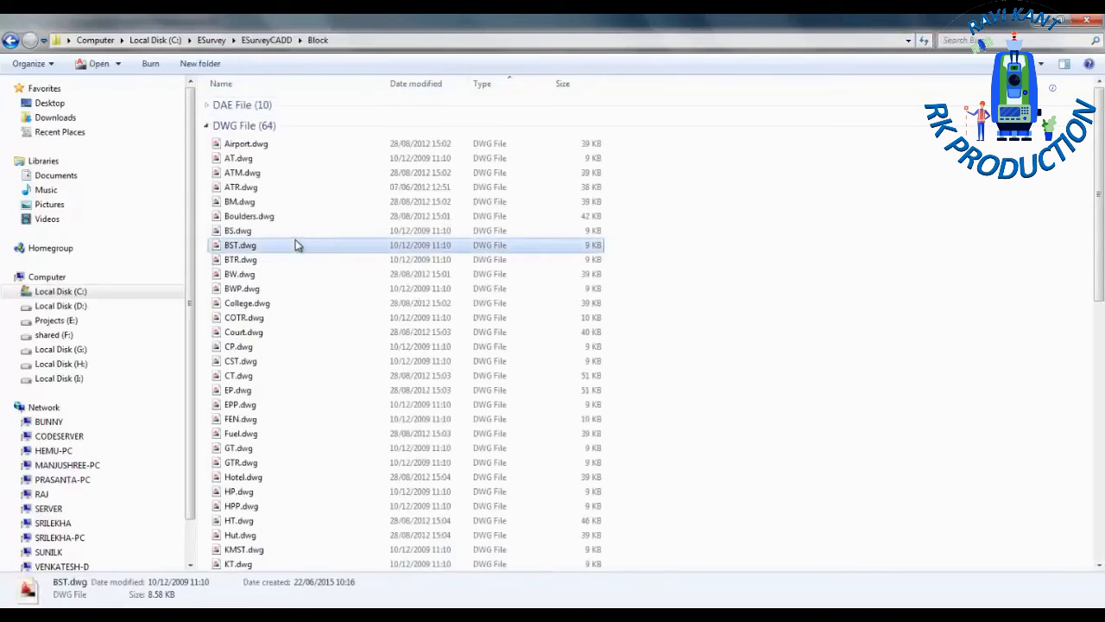
{"action": "key", "text": "e"}
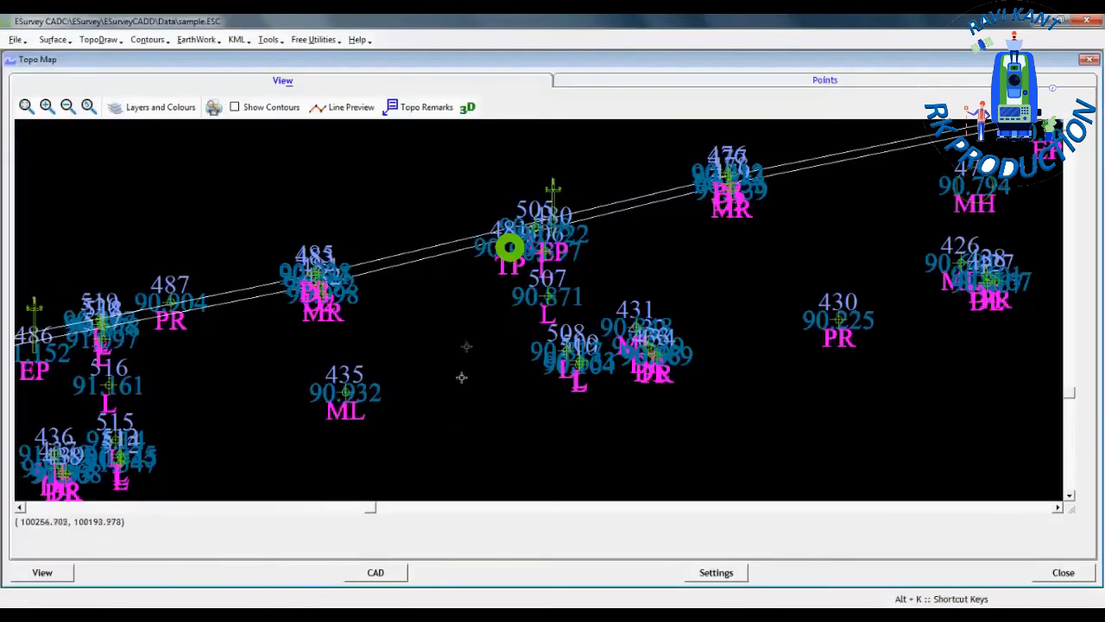
- Switch back to the Topo Map and view the full extent of the joined survey lines
{"action": "scroll", "coordinate": [435, 275], "scroll_direction": "down", "scroll_amount": 1}
{"action": "scroll", "coordinate": [412, 297], "scroll_direction": "down", "scroll_amount": 1}
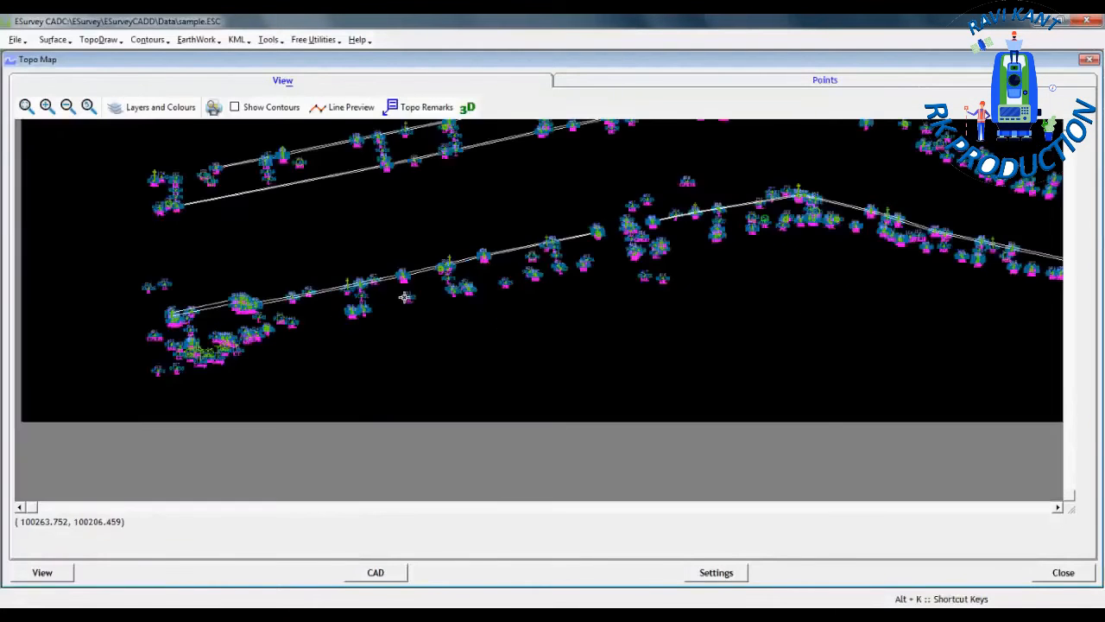
{"action": "scroll", "coordinate": [339, 439], "scroll_direction": "down", "scroll_amount": 1}
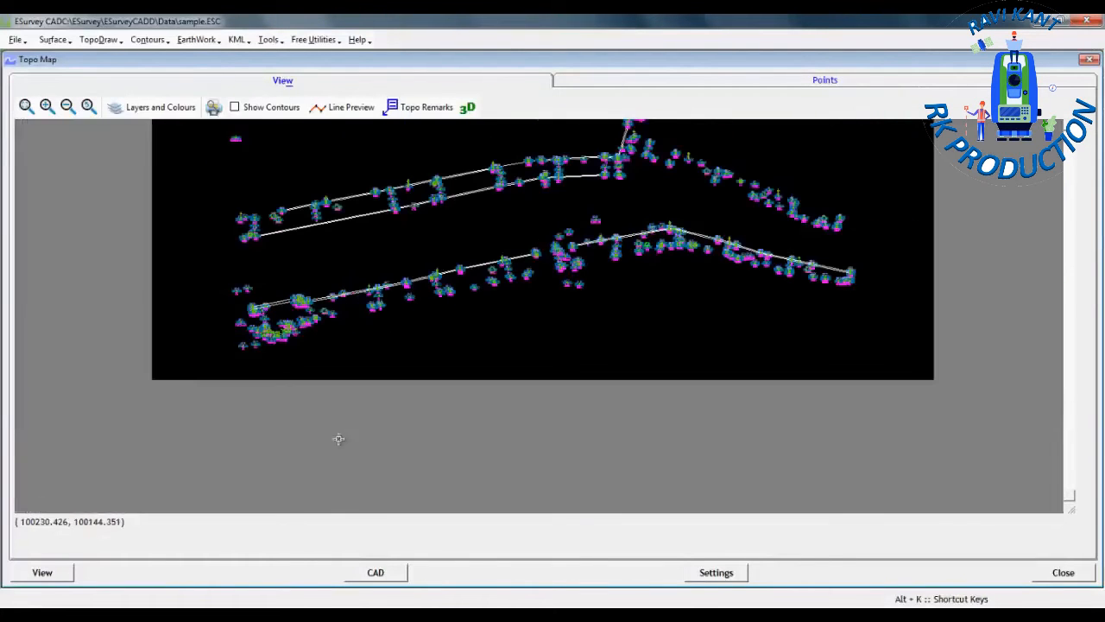
{"action": "left_click", "coordinate": [26, 105]}
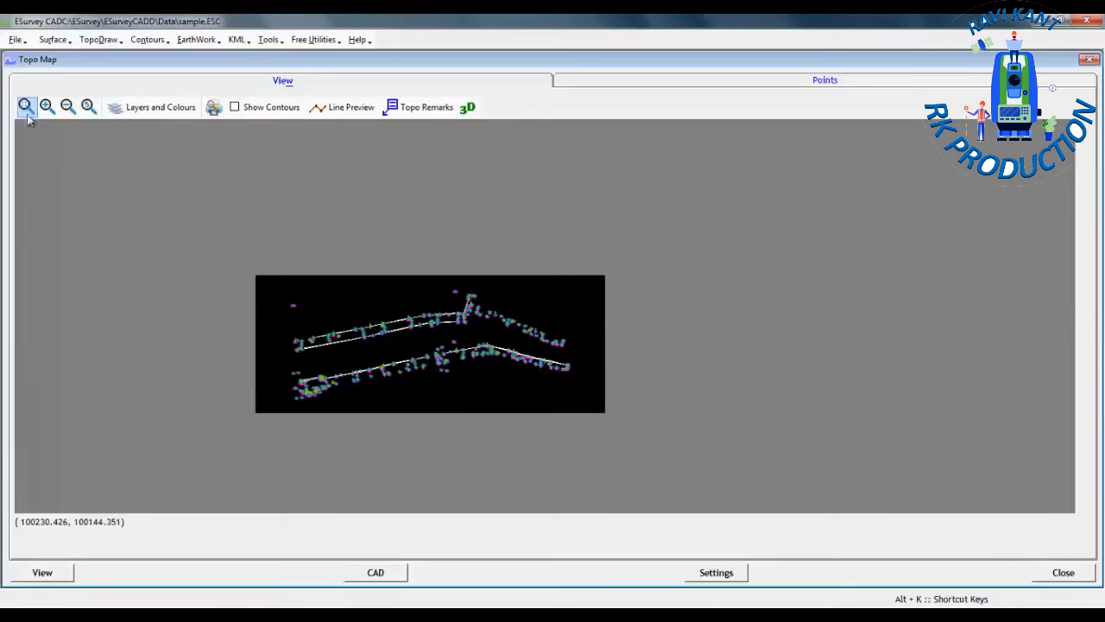
{"action": "left_click", "coordinate": [28, 113]}
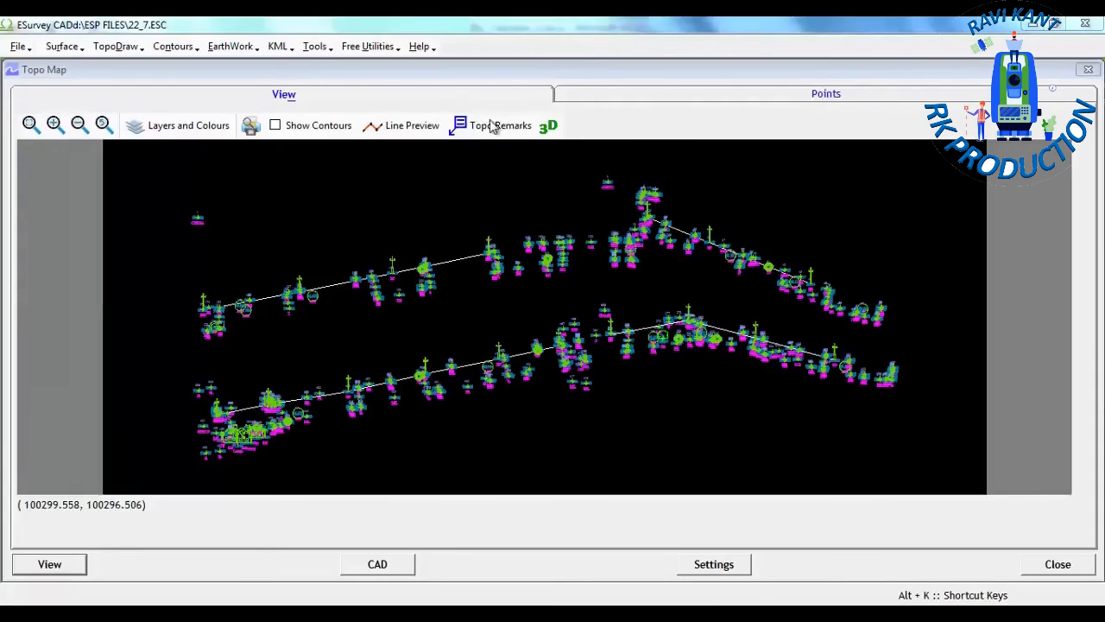
- Add a topo remark STN at point 1 with the style Box remark with RL, save it and close the remarks
{"action": "left_click", "coordinate": [493, 125]}
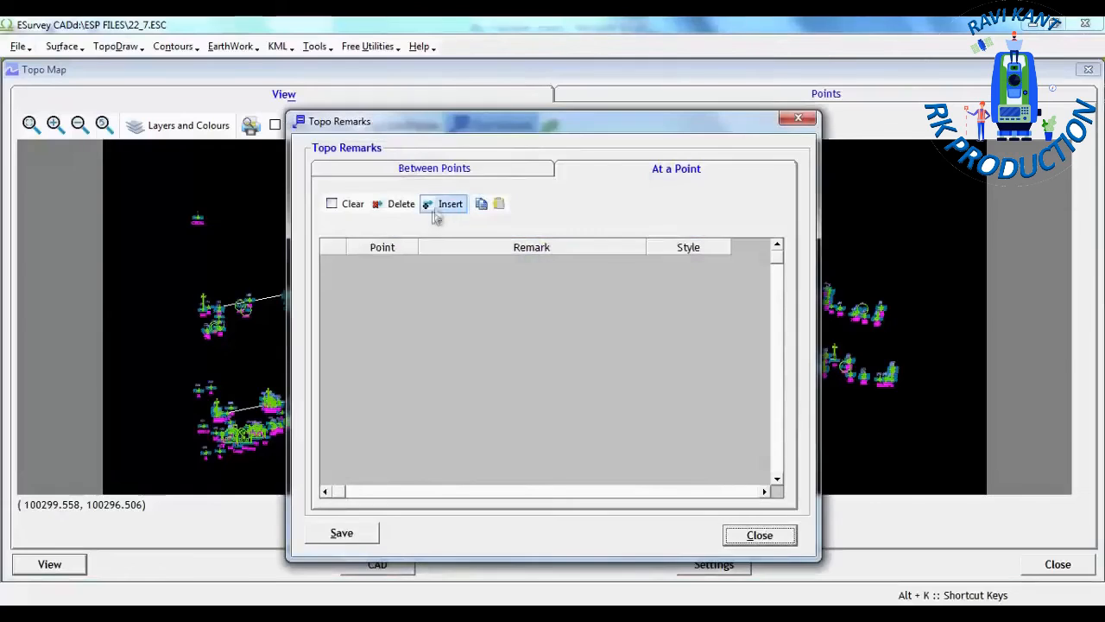
{"action": "left_click", "coordinate": [443, 205]}
{"action": "left_click", "coordinate": [500, 262]}
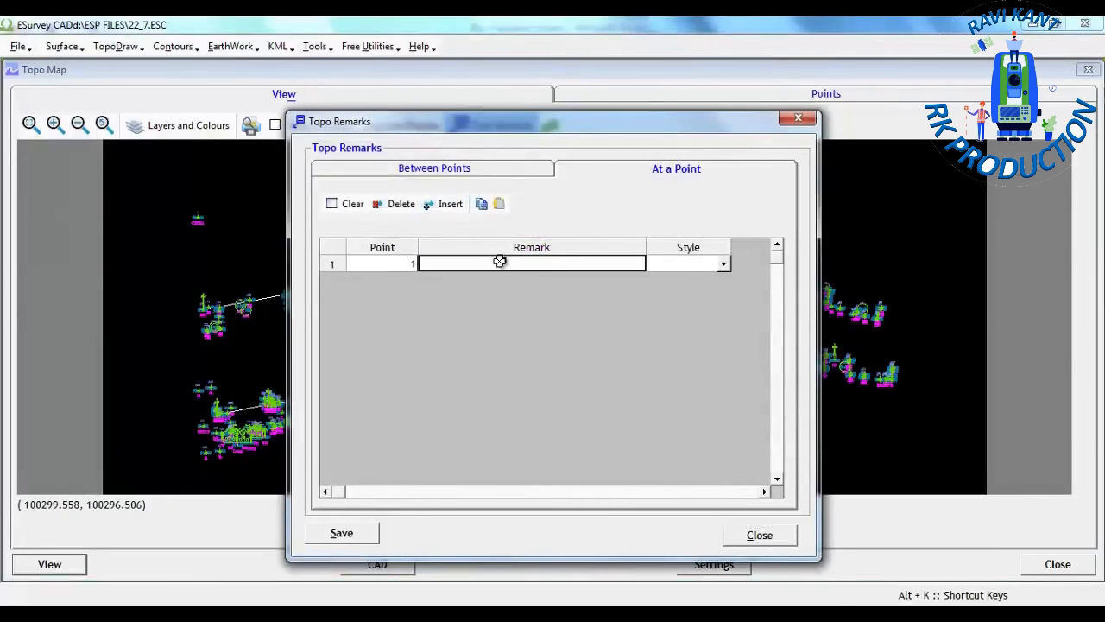
{"action": "type", "text": "STN"}
{"action": "left_click", "coordinate": [711, 263]}
{"action": "left_click", "coordinate": [723, 263]}
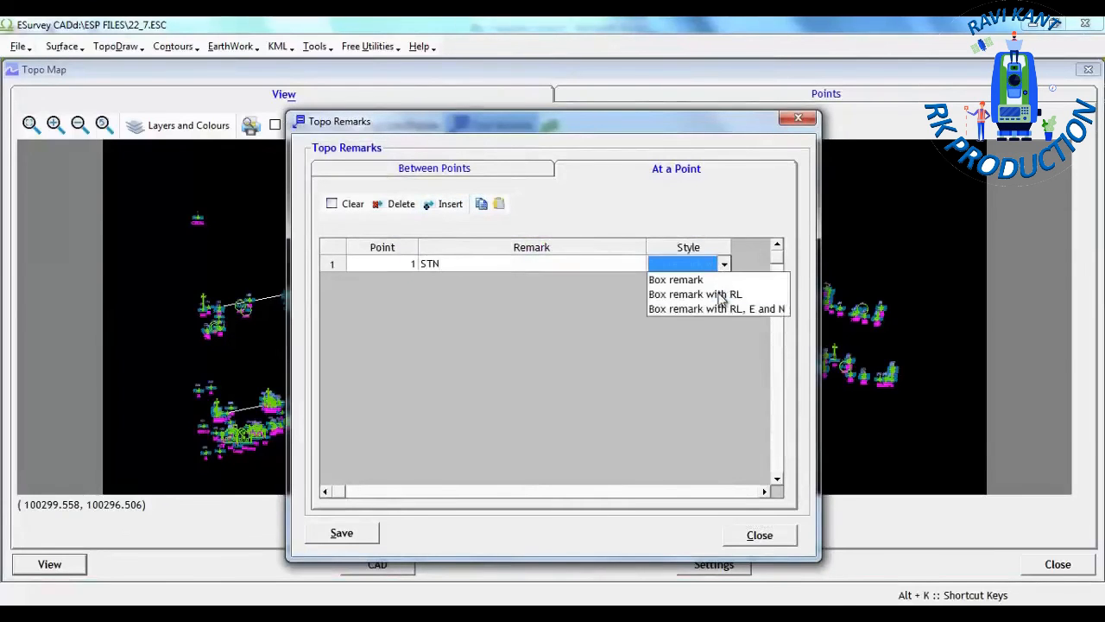
{"action": "left_click", "coordinate": [723, 296]}
{"action": "left_click", "coordinate": [365, 527]}
{"action": "left_click", "coordinate": [731, 533]}
- Regenerate the Topo Map view with the boxed STN remark and export the topo map to AutoCAD
{"action": "left_click", "coordinate": [59, 561]}
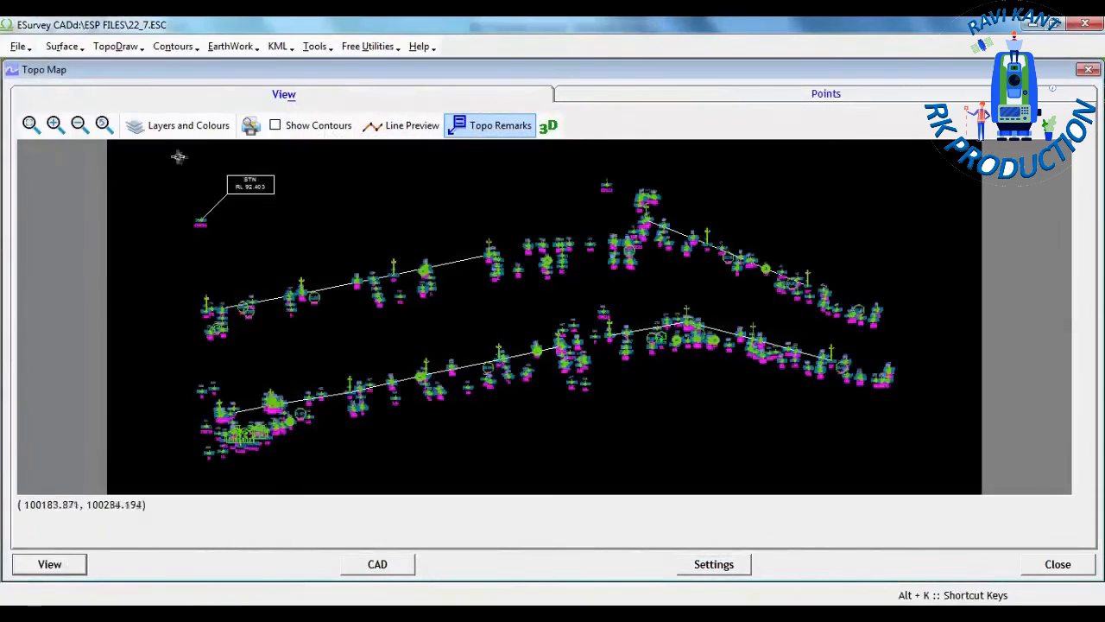
{"action": "left_click_drag", "start_coordinate": [156, 161], "coordinate": [311, 253]}
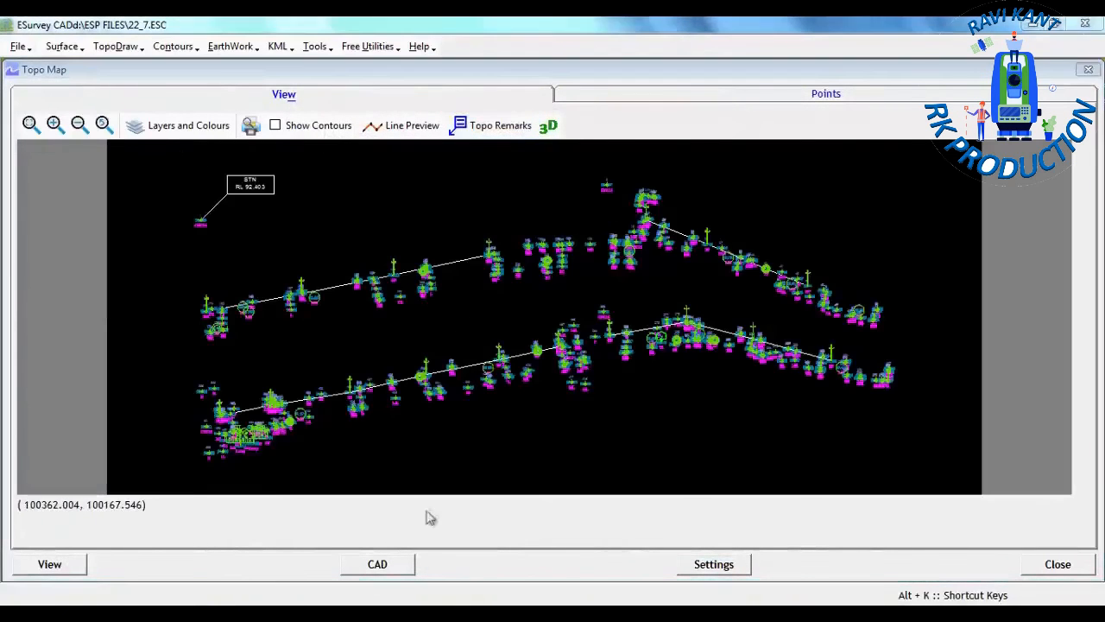
{"action": "left_click", "coordinate": [380, 565]}
{"action": "left_click", "coordinate": [507, 378]}
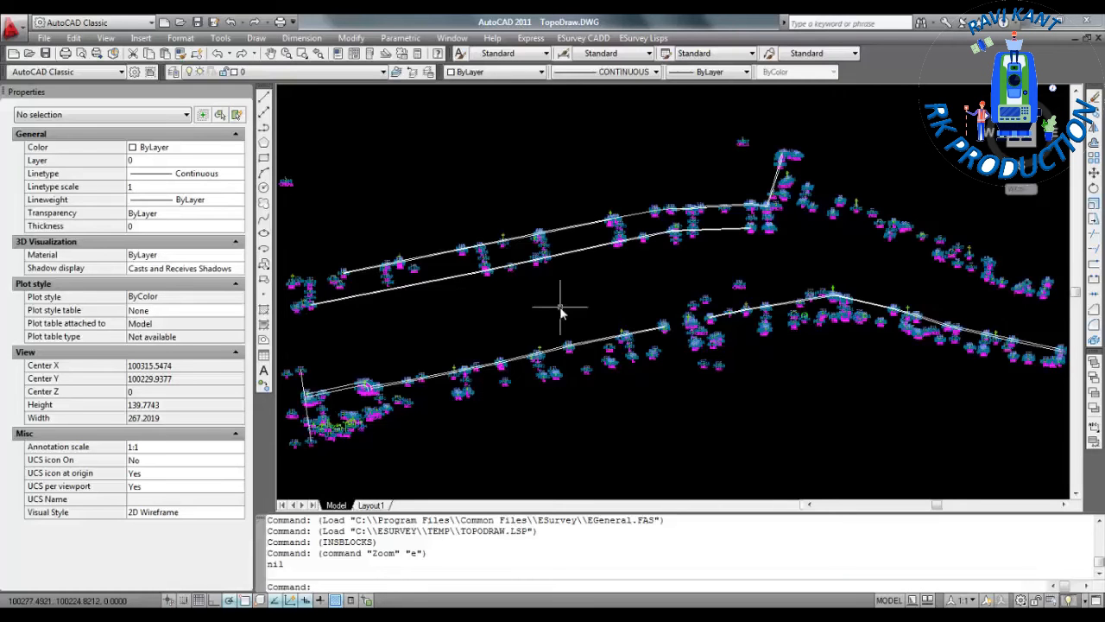
- Examine the exported topo drawing up close, check the properties of the block at point 205, and review the overall survey lines
{"action": "scroll", "coordinate": [566, 285], "scroll_direction": "up", "scroll_amount": 5}
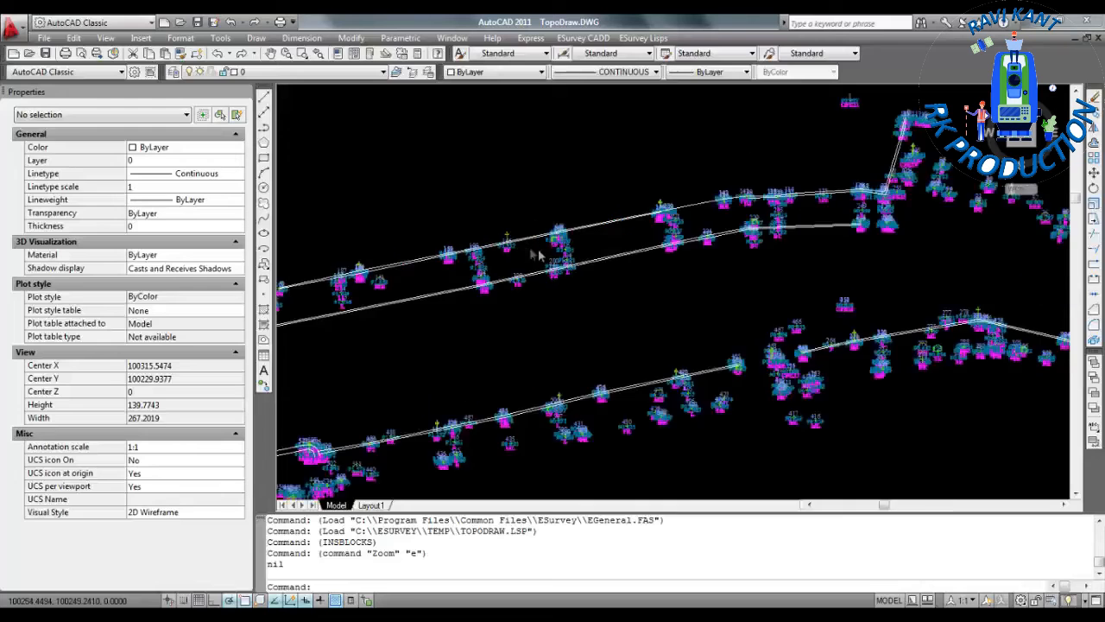
{"action": "scroll", "coordinate": [726, 285], "scroll_direction": "up", "scroll_amount": 5}
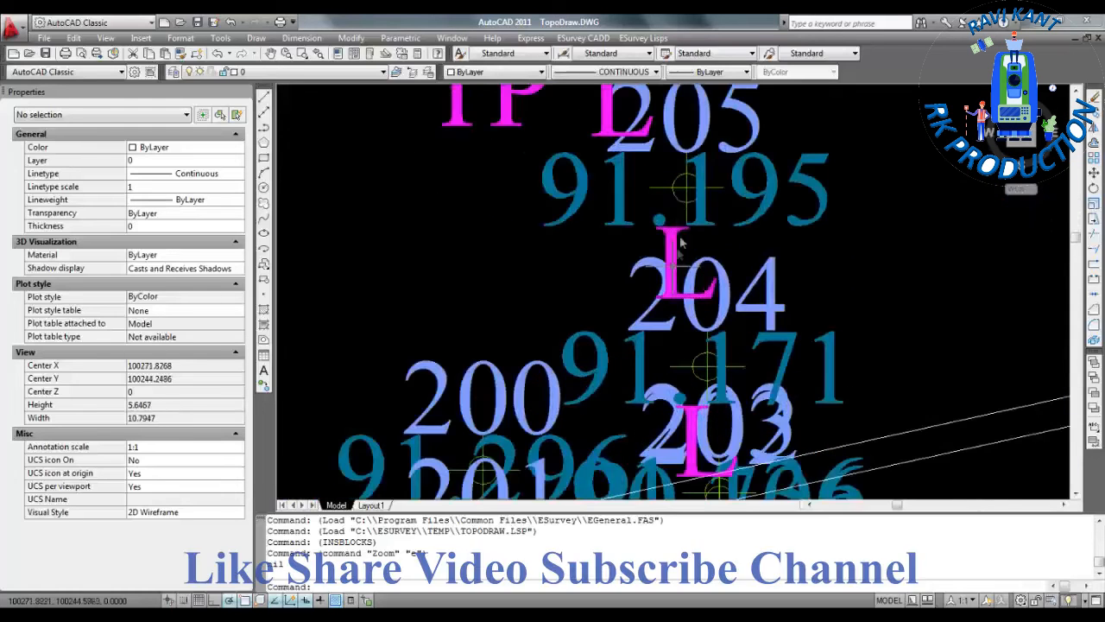
{"action": "left_click", "coordinate": [686, 186]}
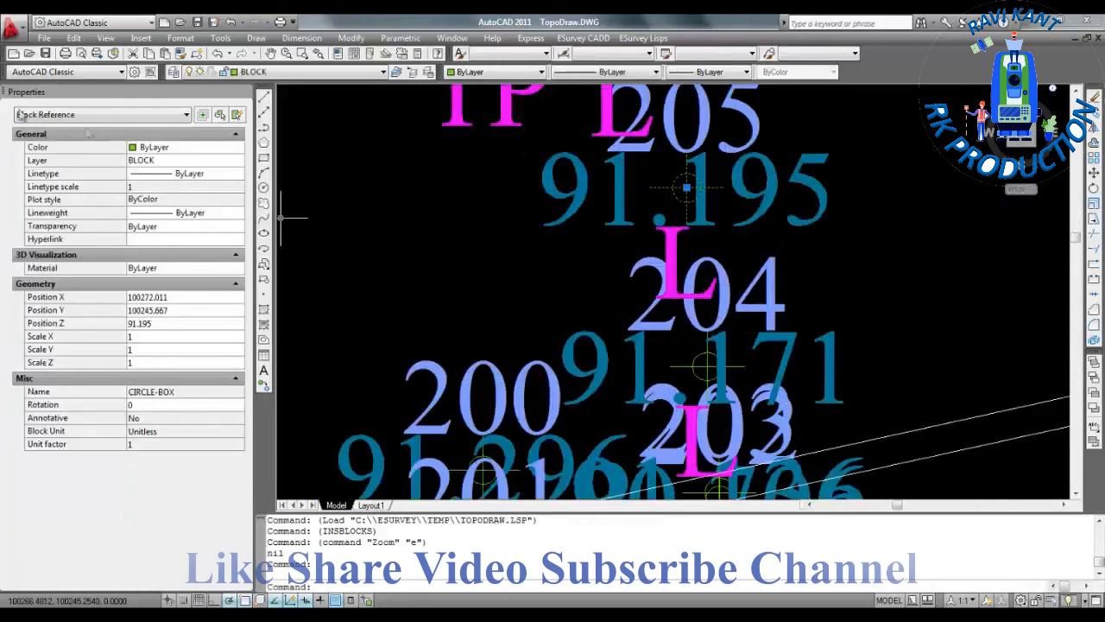
{"action": "scroll", "coordinate": [561, 229], "scroll_direction": "down", "scroll_amount": 8}
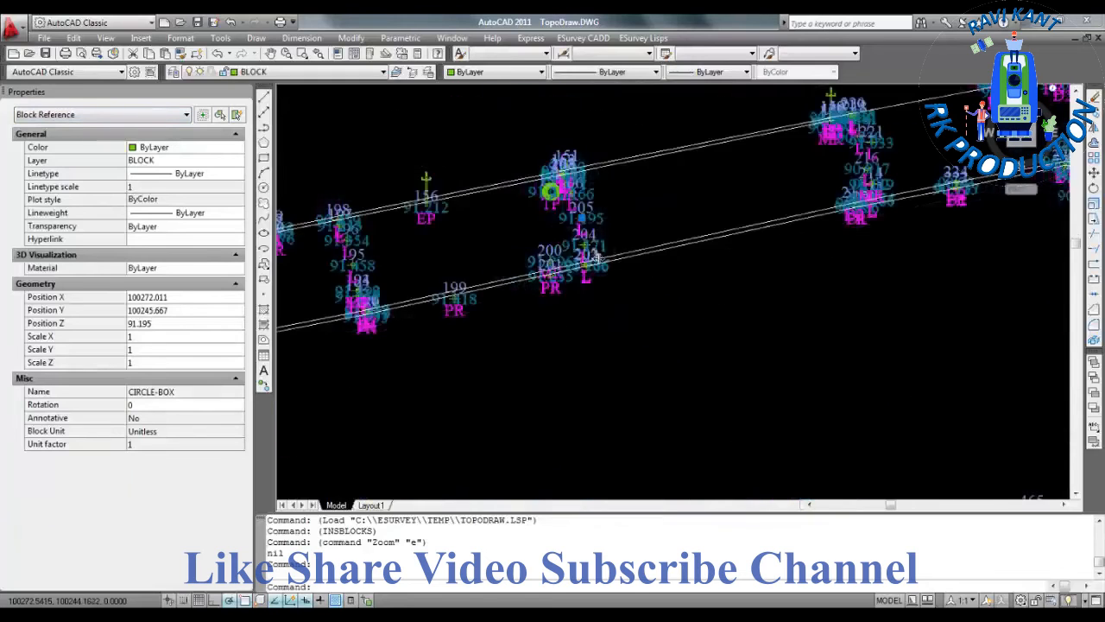
{"action": "scroll", "coordinate": [599, 263], "scroll_direction": "down", "scroll_amount": 2}
{"action": "scroll", "coordinate": [596, 264], "scroll_direction": "down", "scroll_amount": 2}
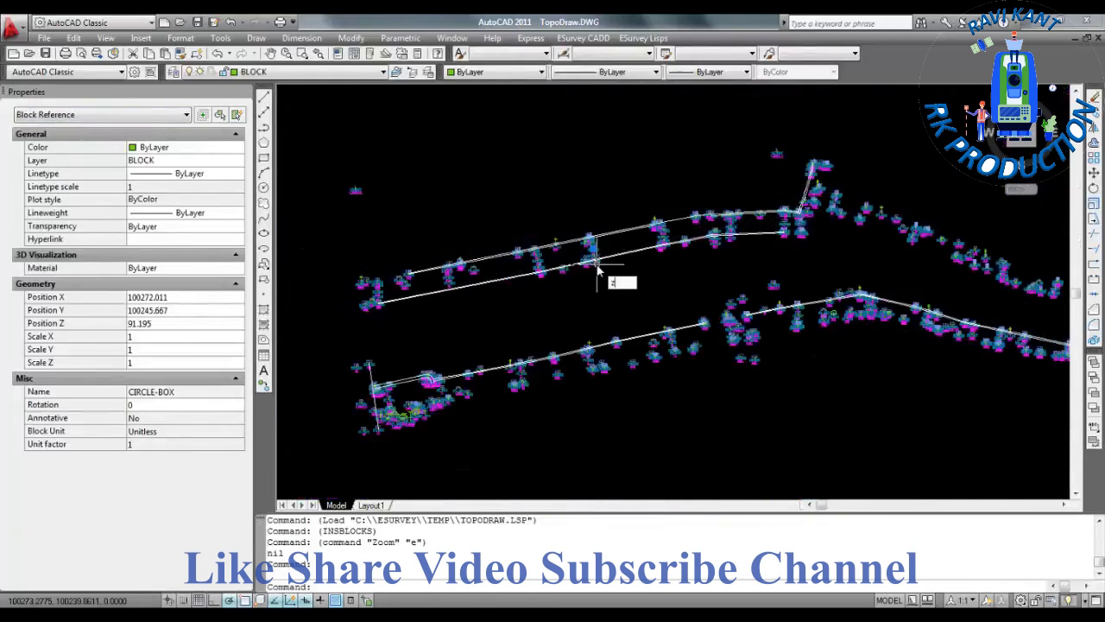